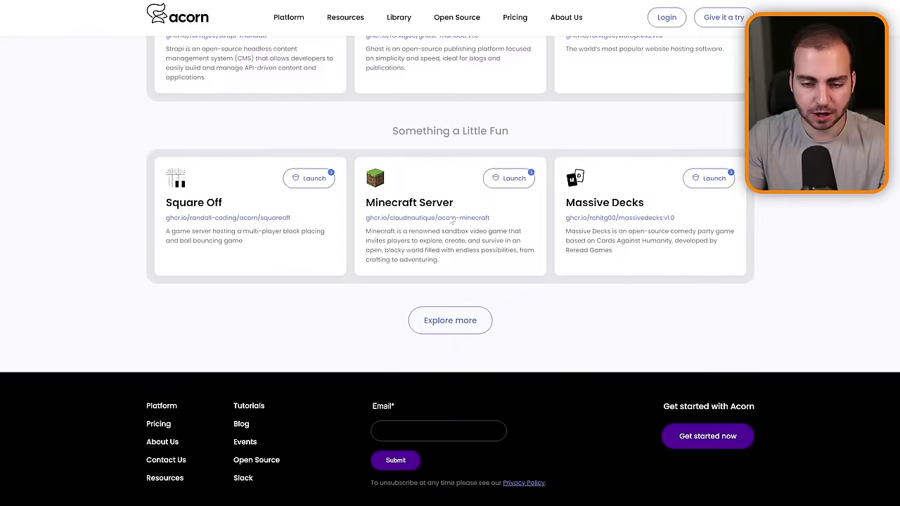
# Scroll down the Acorn homepage to reach the Massive Decks launch card.
pyautogui.scroll(-1, 450, 220)
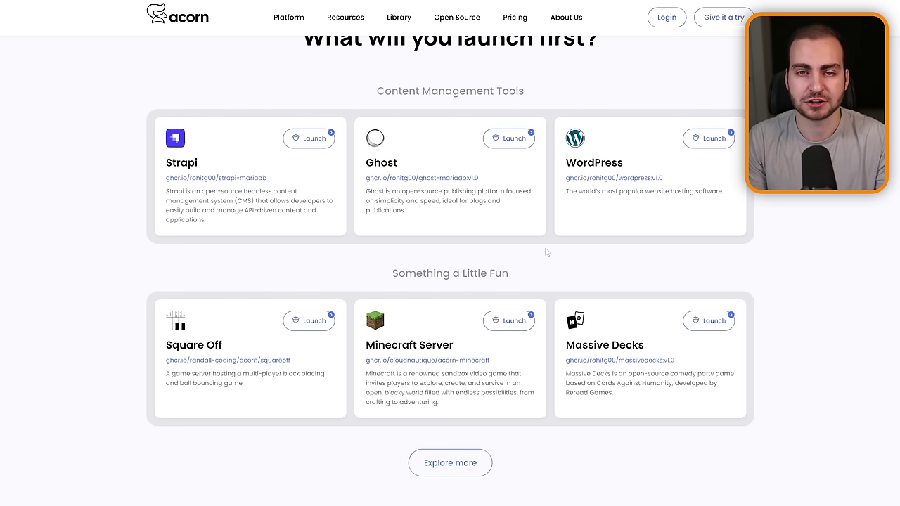
pyautogui.scroll(-2, 520, 239)
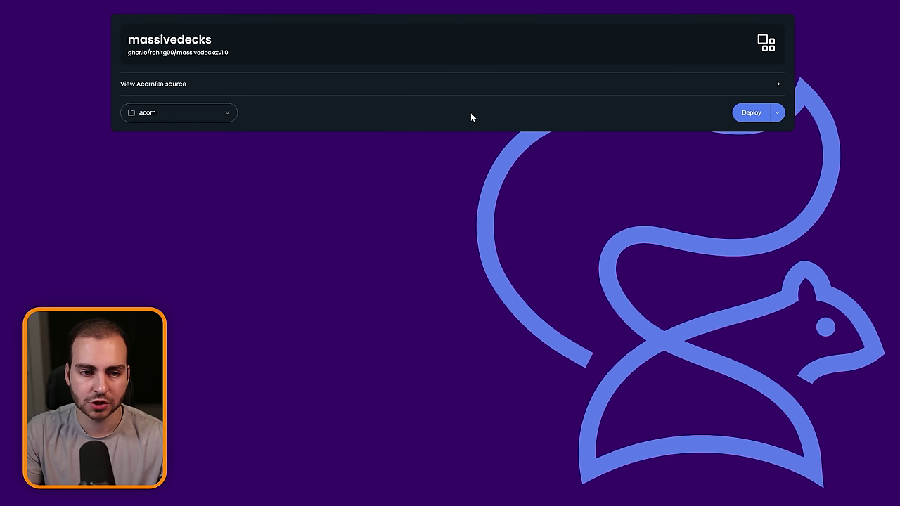
# Deploy the ghcr.io/rohitg00/massivedecks:v1.0 image into the acorn project.
pyautogui.click(751, 115)
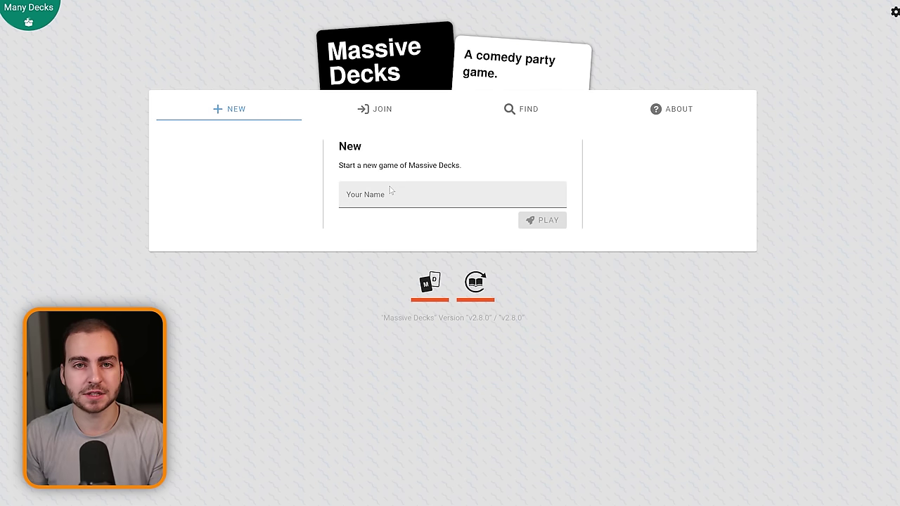
# Exit fullscreen on the Massive Decks page and select its on-acorn.io address.
pyautogui.press('F11')
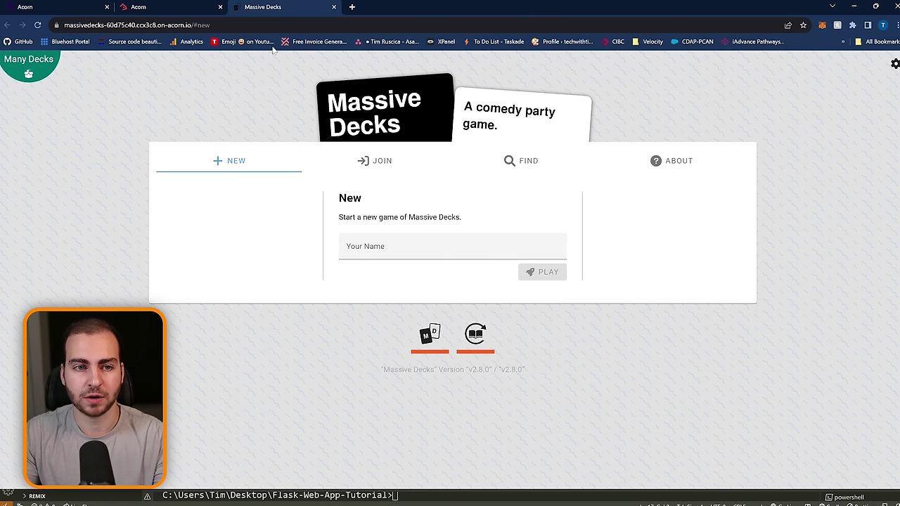
pyautogui.hotkey('ctrl', 'l')
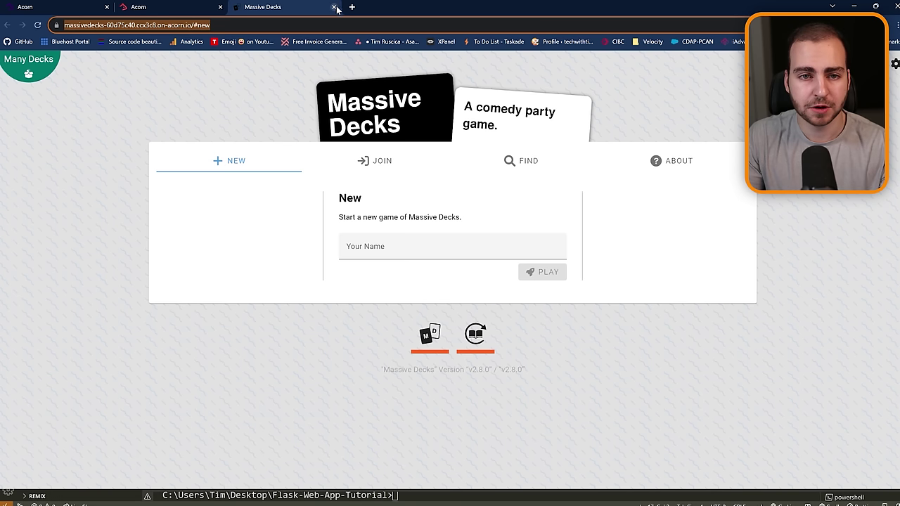
# Close the Massive Decks tab, visit the Acorn homepage, and return to the massivedecks dashboard, cancelling a new deploy.
pyautogui.click(337, 7)
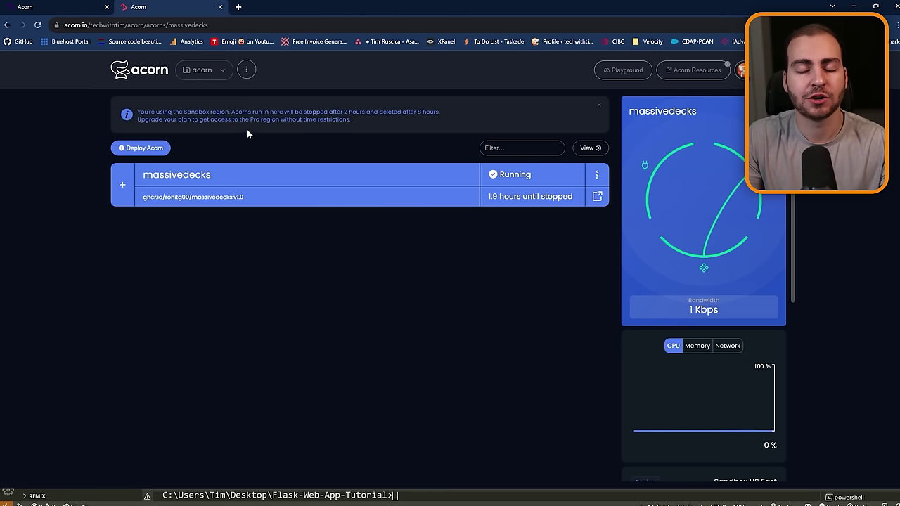
pyautogui.click(163, 70)
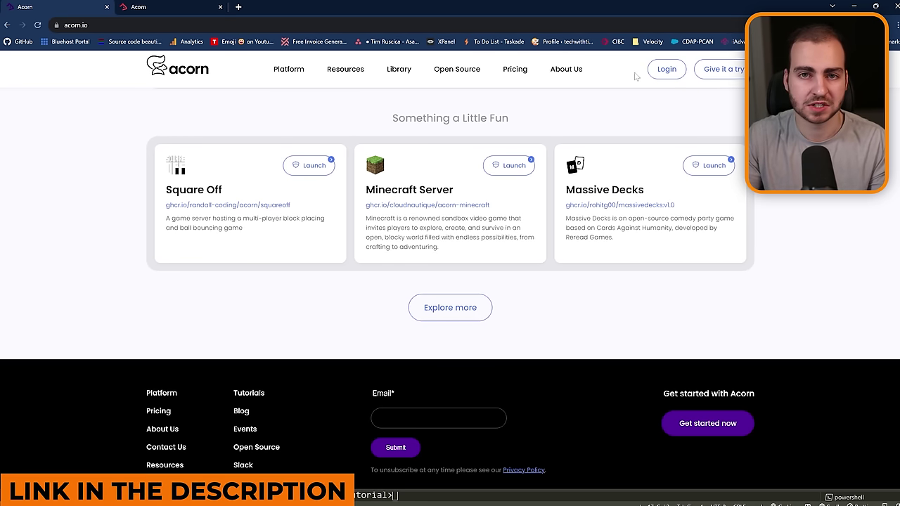
pyautogui.hotkey('ctrl', 'Tab')
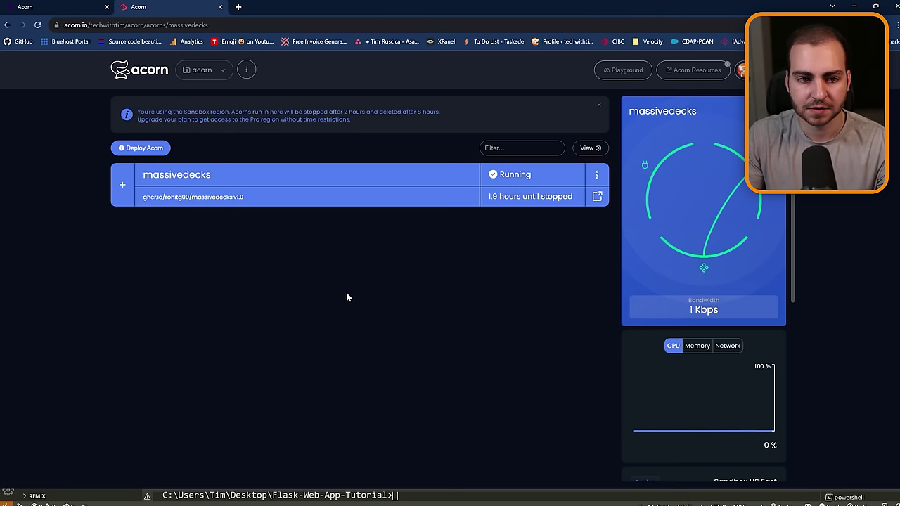
pyautogui.click(141, 149)
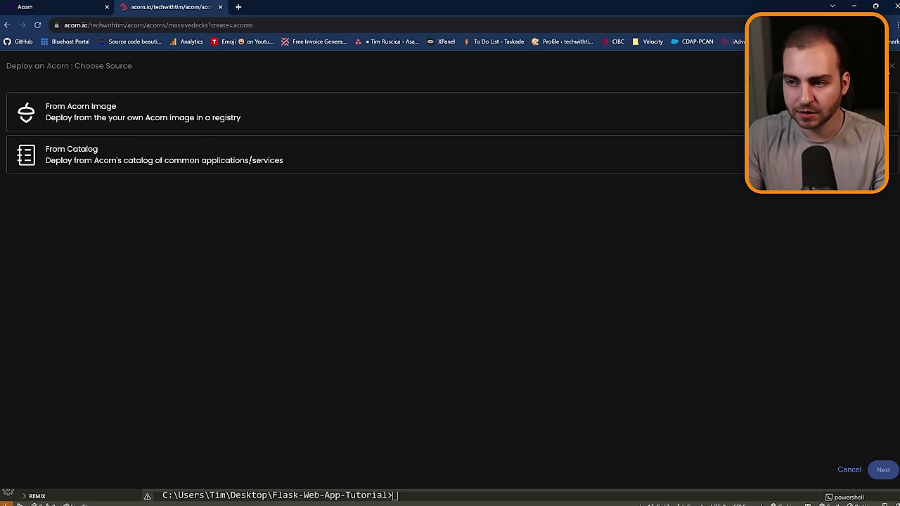
pyautogui.click(891, 68)
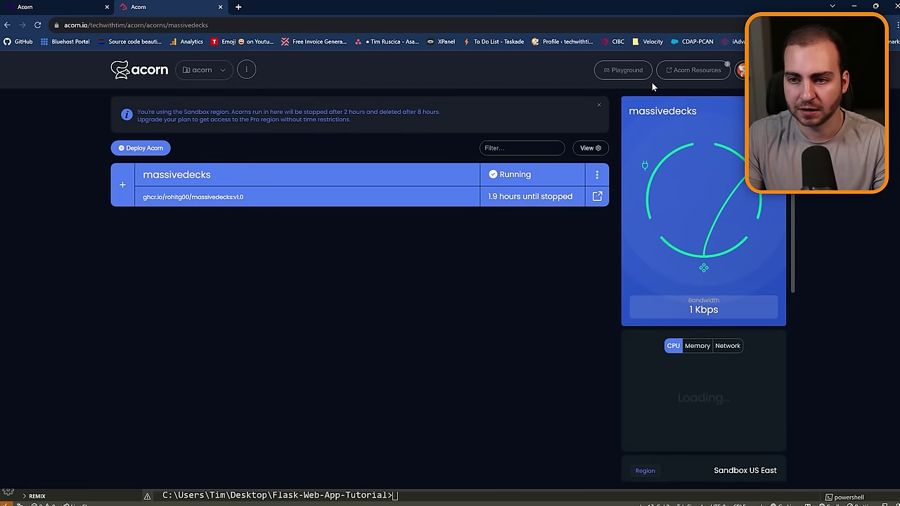
# Load the sample nginx Acornfile in the Playground and highlight its code.
pyautogui.click(621, 71)
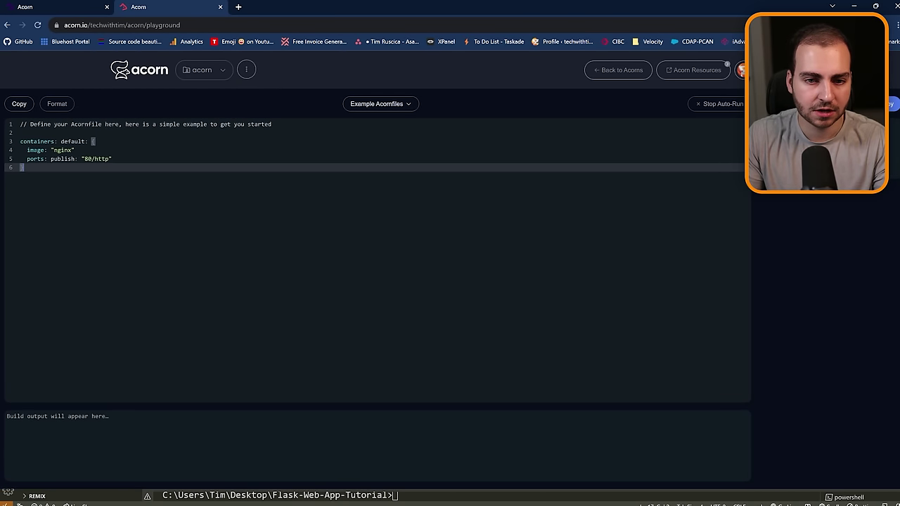
pyautogui.hotkey('shift', 'Up')
pyautogui.hotkey('shift', 'Up')
pyautogui.hotkey('shift', 'Up')
pyautogui.hotkey('shift', 'Up')
pyautogui.hotkey('shift', 'Up')
pyautogui.hotkey('shift', 'Down')
pyautogui.hotkey('shift', 'Down')
pyautogui.hotkey('shift', 'Down')
pyautogui.hotkey('shift', 'Down')
pyautogui.hotkey('shift', 'Down')
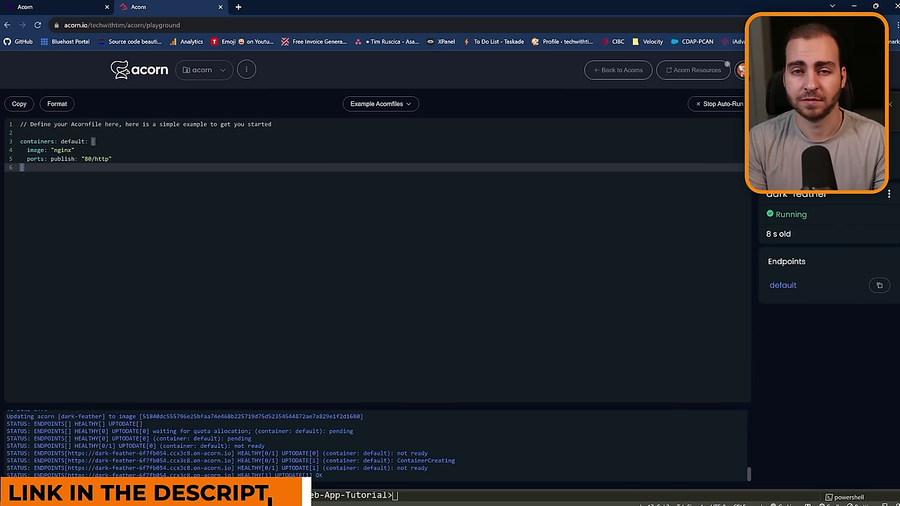
# Open the dev-mode app's on-acorn.io endpoint from the terminal and dismiss the login notice.
pyautogui.click(854, 6)
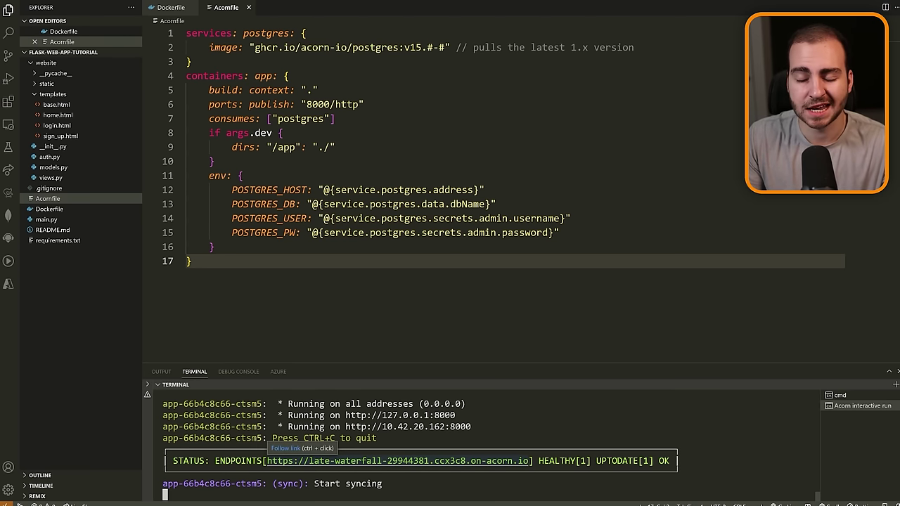
pyautogui.keyDown('ctrl'); pyautogui.click(436, 464); pyautogui.keyUp('ctrl')
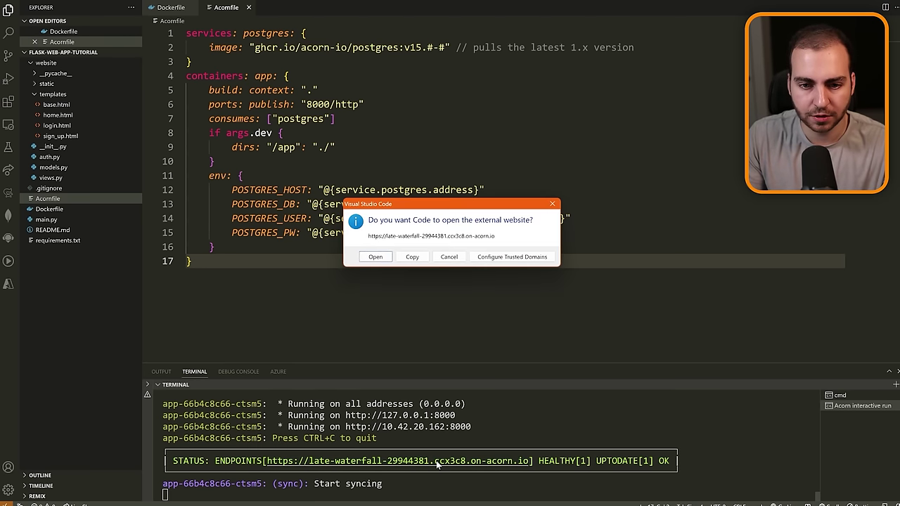
pyautogui.click(377, 265)
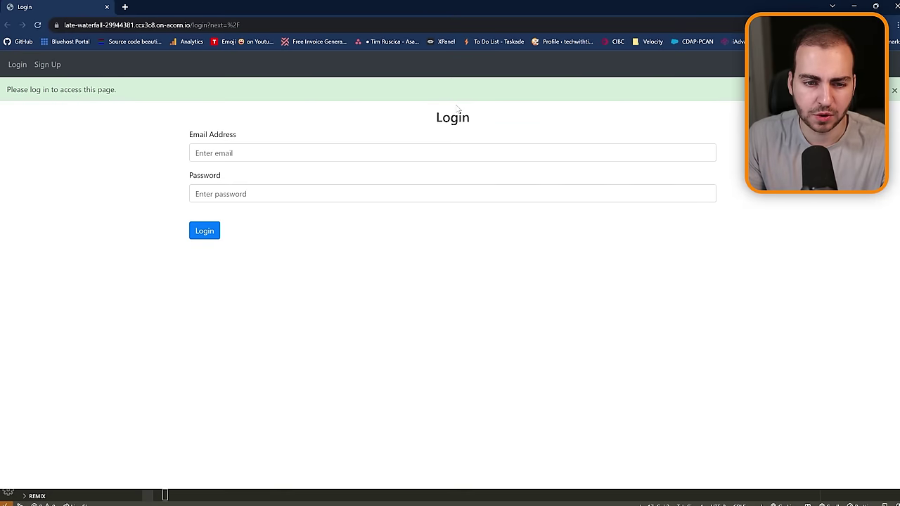
pyautogui.click(894, 90)
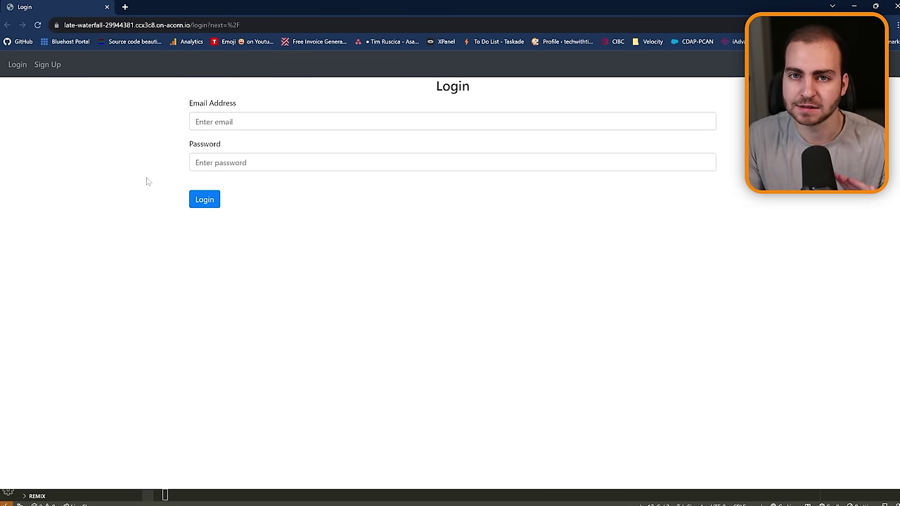
# Sign up a new notes-app account with an email, first name and matching passwords.
pyautogui.click(39, 66)
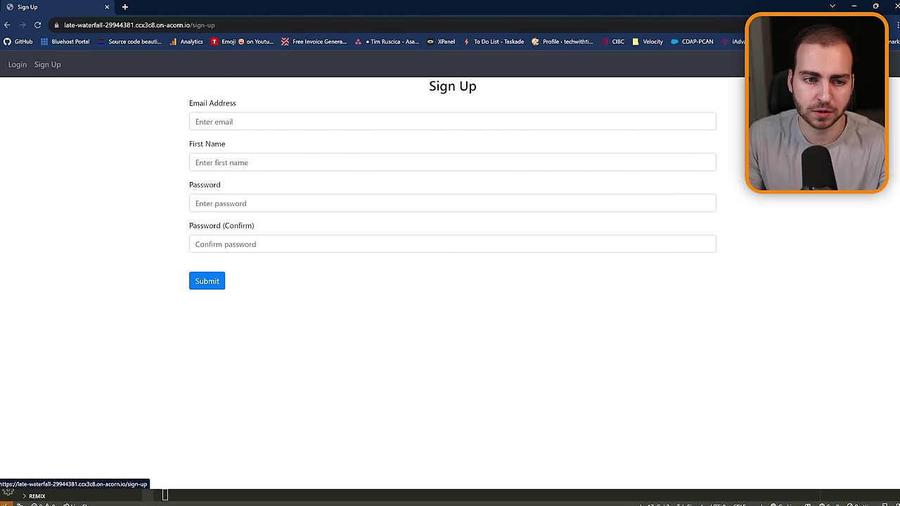
pyautogui.click(210, 122)
pyautogui.press('Tab')
pyautogui.write('Tim')
pyautogui.press('Tab')
pyautogui.write('12345678')
pyautogui.press('Tab')
pyautogui.write('12345678')
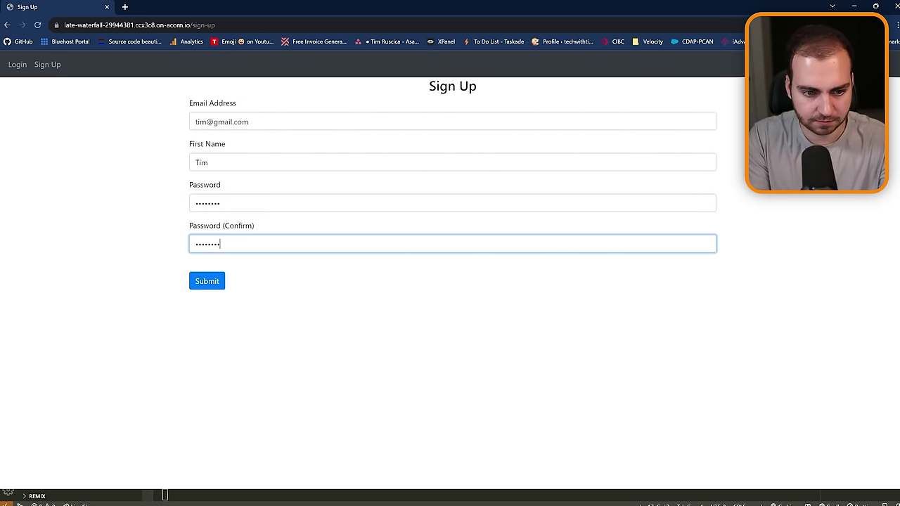
pyautogui.press('Return')
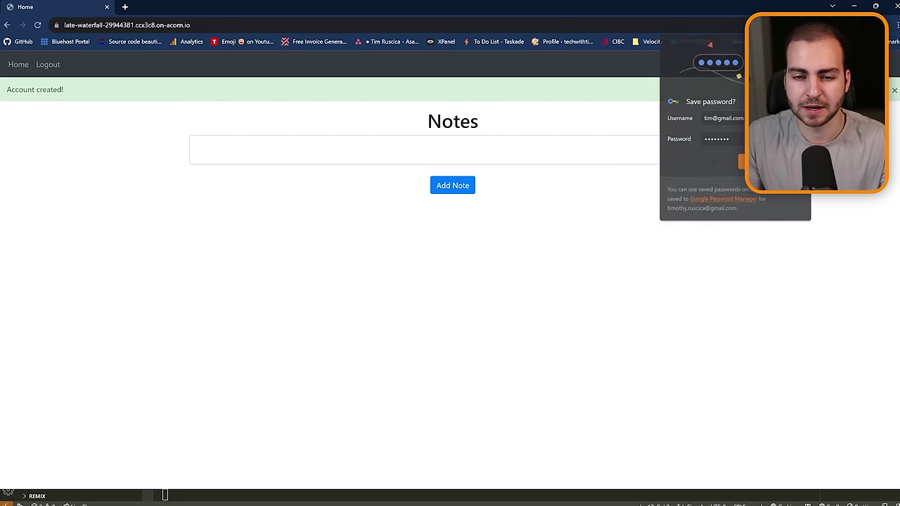
# Add a 'hello world' note to the Notes page.
pyautogui.click(196, 144)
pyautogui.write('hello world')
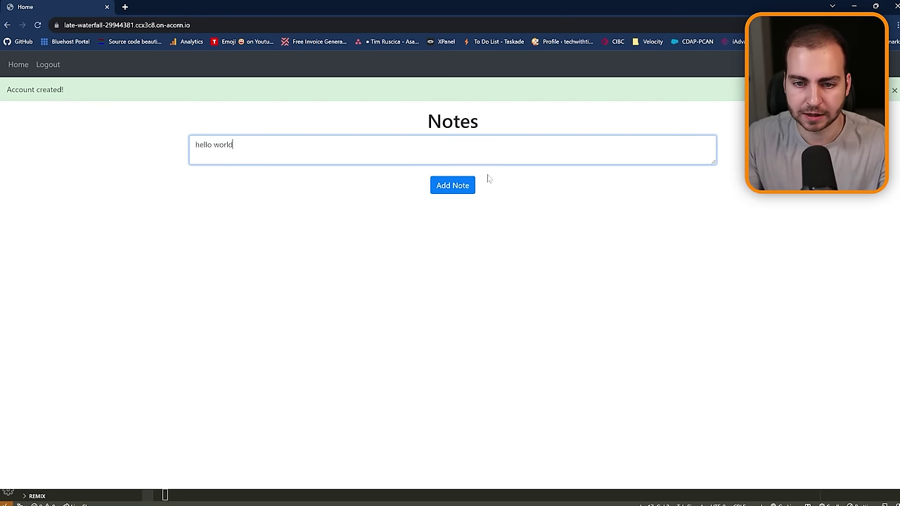
pyautogui.click(452, 185)
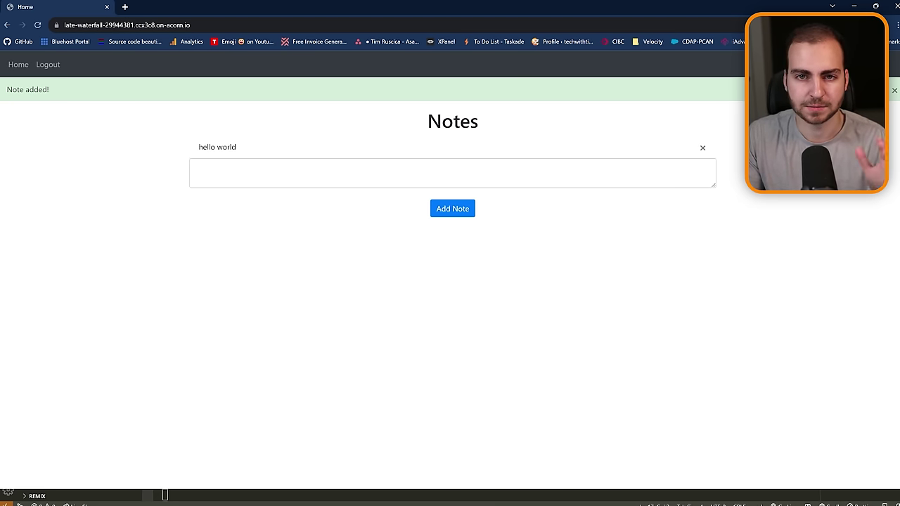
# Dismiss the Note added banner and look up the Acorn extension by searching 'acorn'.
pyautogui.click(893, 91)
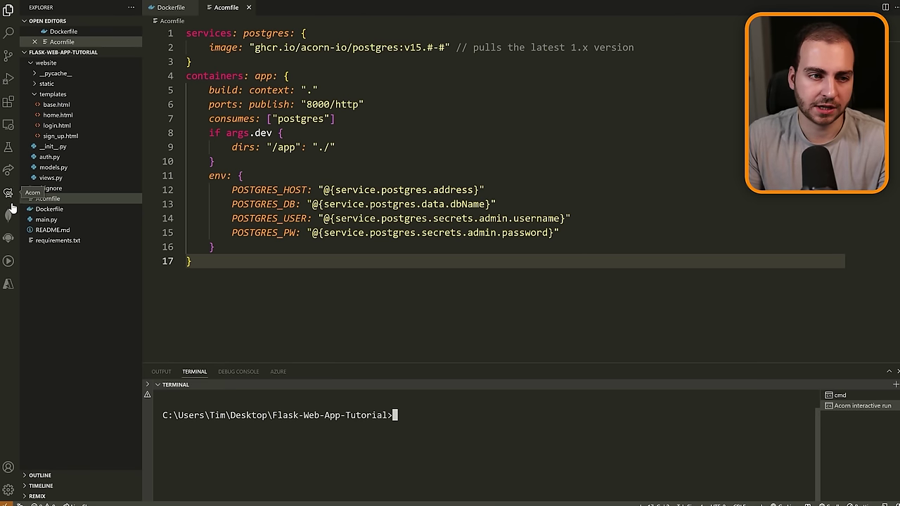
pyautogui.click(8, 102)
pyautogui.write('acorn')
pyautogui.click(69, 50)
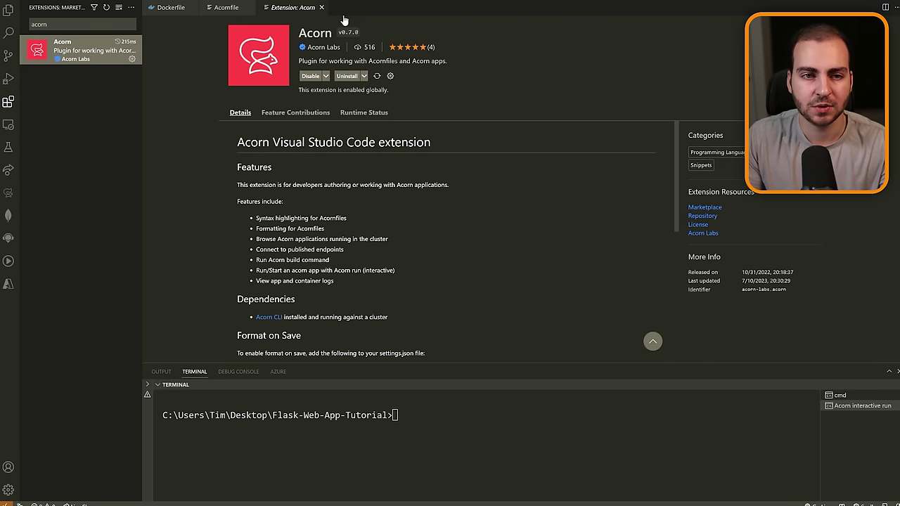
pyautogui.click(322, 7)
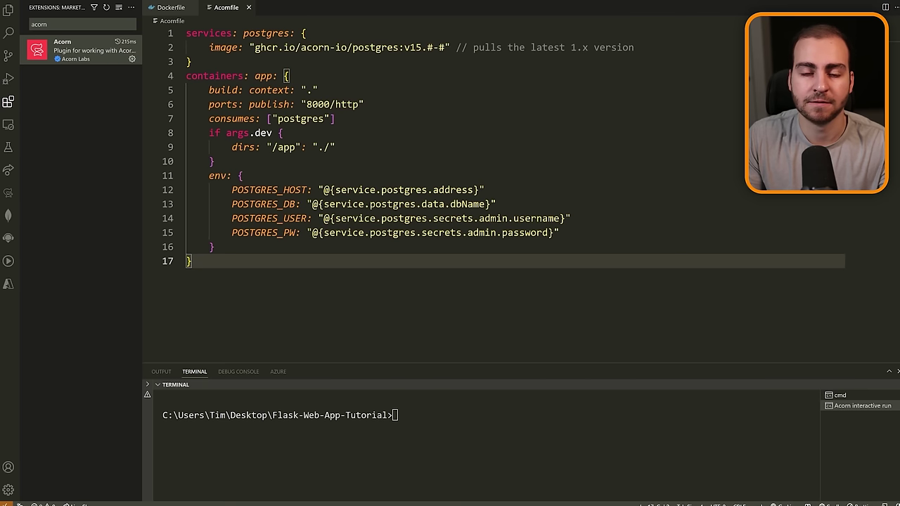
pyautogui.click(173, 10)
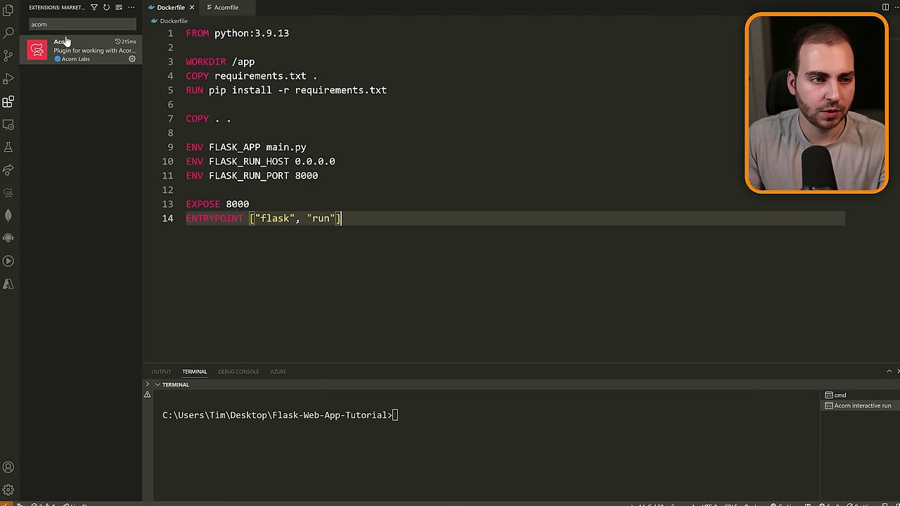
pyautogui.click(7, 10)
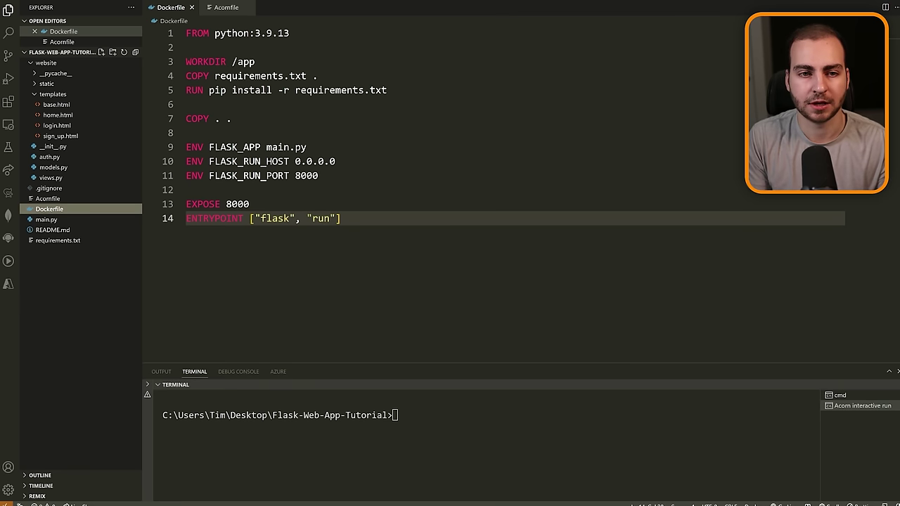
pyautogui.moveTo(288, 33); pyautogui.dragTo(181, 33)
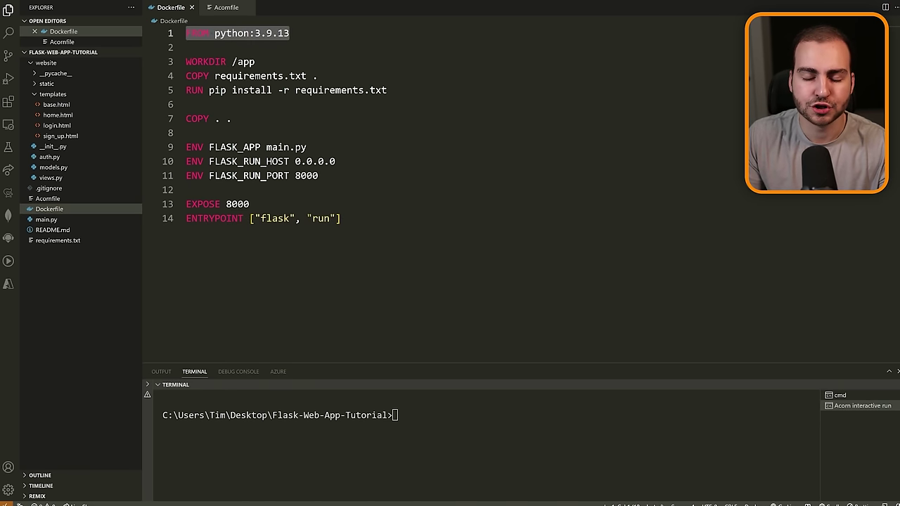
pyautogui.moveTo(254, 62); pyautogui.dragTo(184, 62)
pyautogui.moveTo(386, 90); pyautogui.dragTo(184, 89)
pyautogui.moveTo(231, 119); pyautogui.dragTo(185, 119)
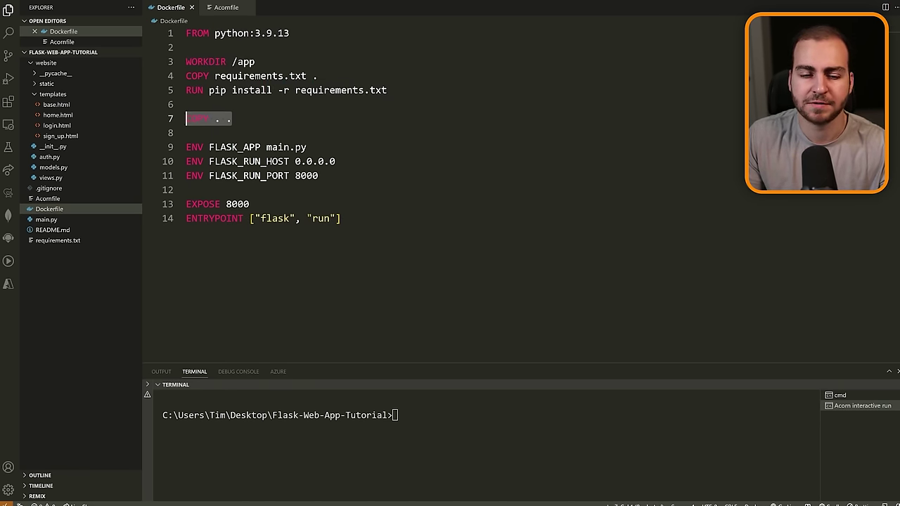
pyautogui.moveTo(318, 175); pyautogui.dragTo(185, 147)
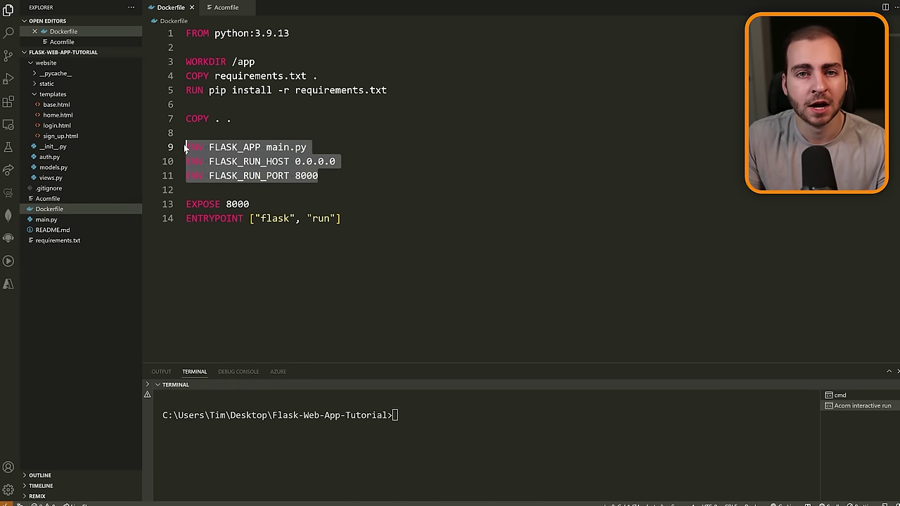
pyautogui.click(186, 190)
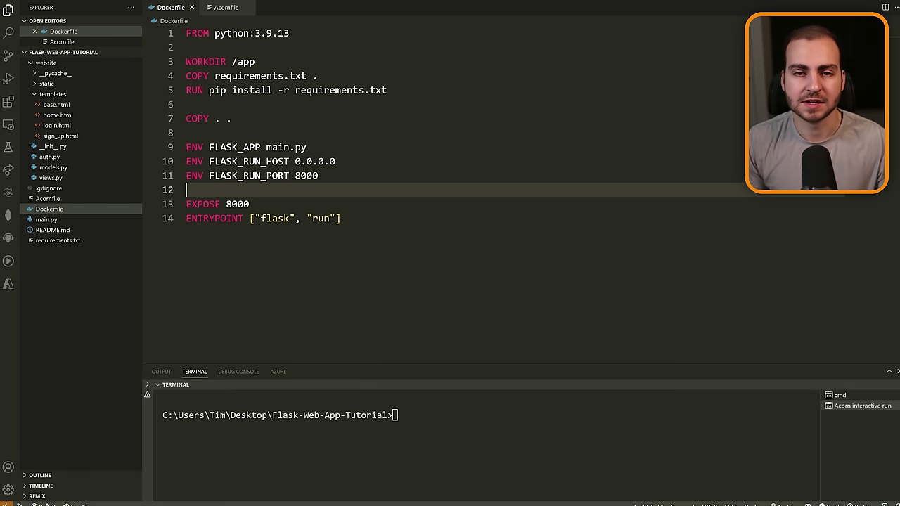
# Close the Dockerfile and highlight the Acornfile's postgres service and its acorn-io image line.
pyautogui.click(191, 8)
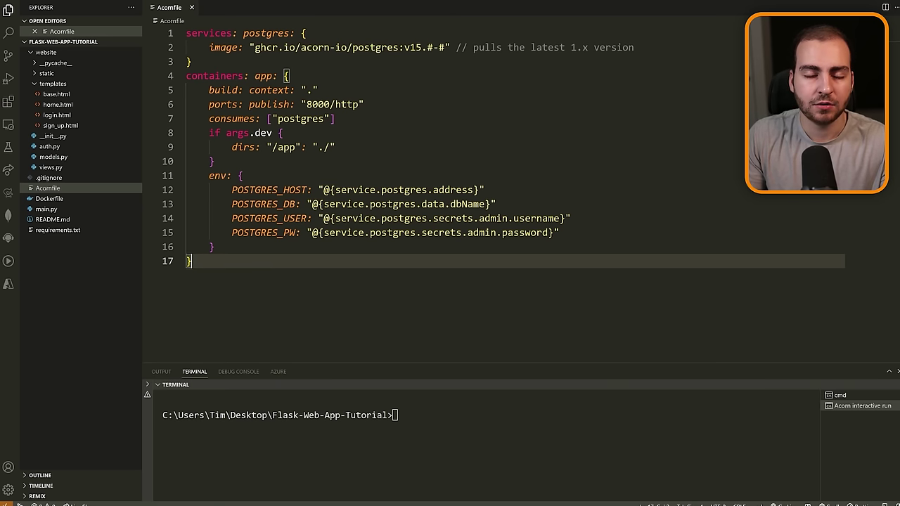
pyautogui.click(190, 61)
pyautogui.moveTo(190, 61); pyautogui.dragTo(186, 33)
pyautogui.click(191, 62)
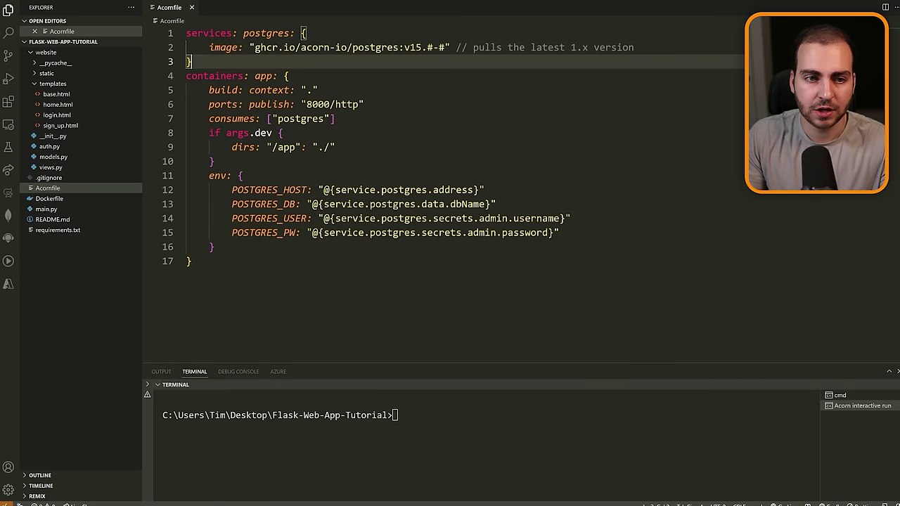
pyautogui.doubleClick(282, 33)
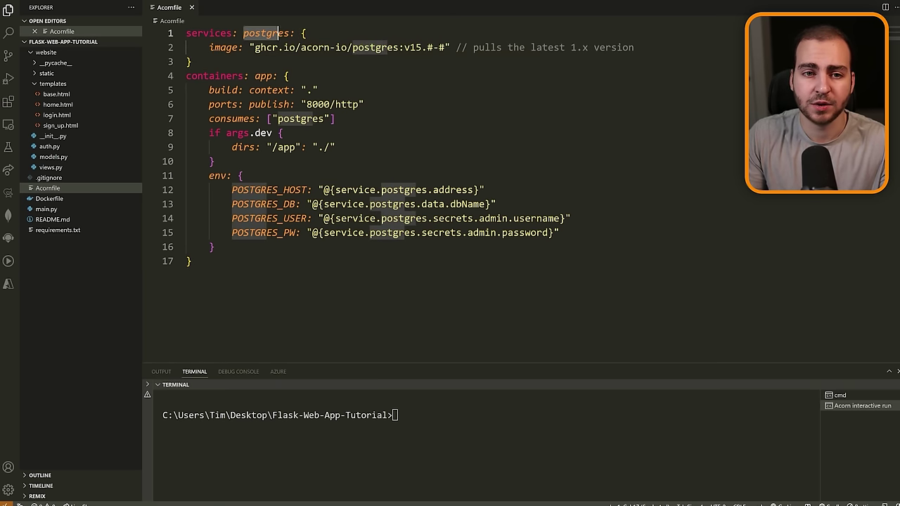
pyautogui.moveTo(210, 47); pyautogui.dragTo(449, 47)
pyautogui.click(190, 61)
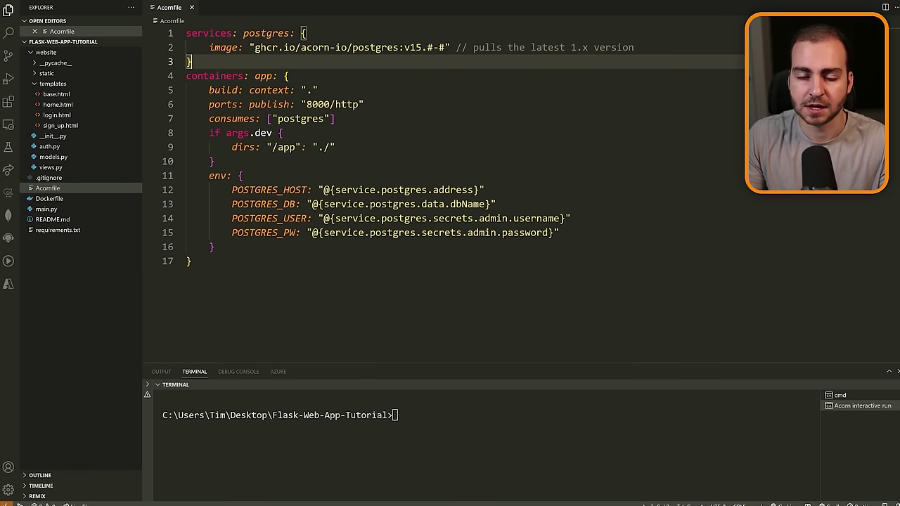
pyautogui.moveTo(347, 47); pyautogui.dragTo(300, 47)
pyautogui.click(189, 62)
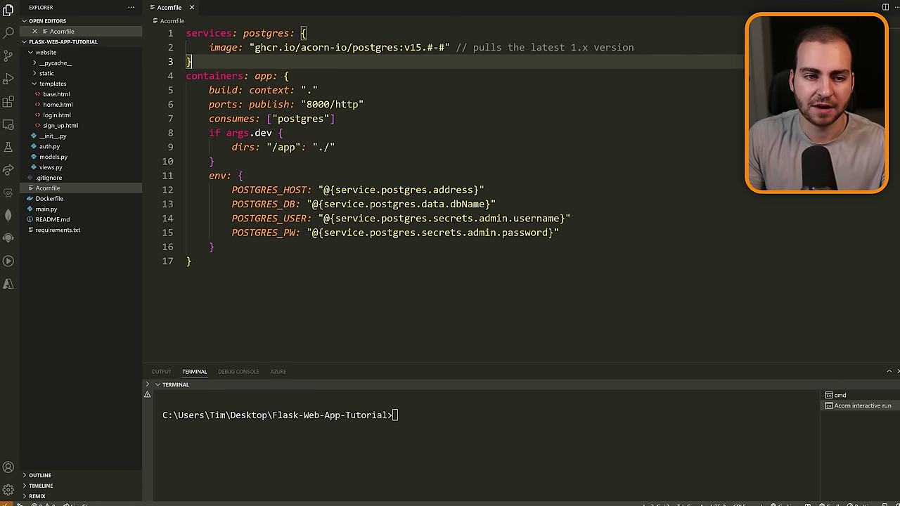
# Highlight the containers section's build context and the POSTGRES_HOST and POSTGRES_DB entries.
pyautogui.moveTo(186, 76); pyautogui.dragTo(272, 76)
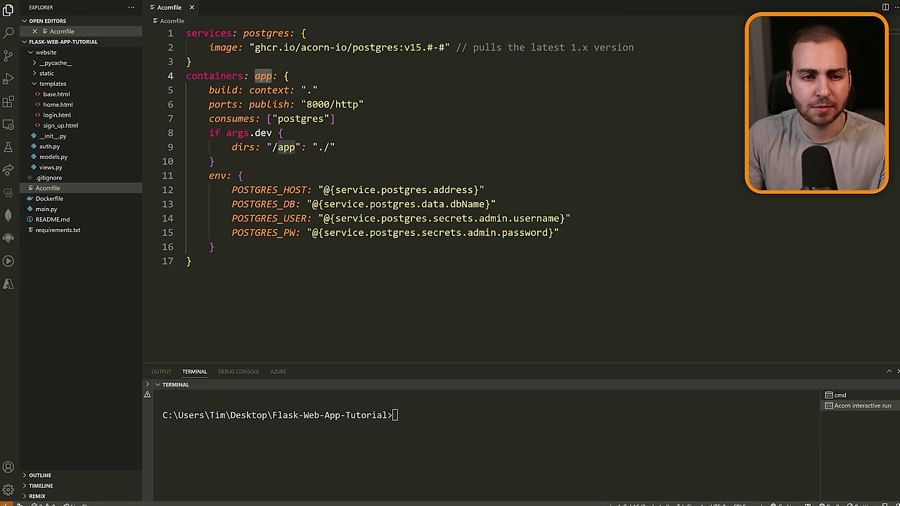
pyautogui.moveTo(208, 90); pyautogui.dragTo(215, 161)
pyautogui.click(318, 90)
pyautogui.moveTo(232, 190); pyautogui.dragTo(559, 233)
pyautogui.click(559, 232)
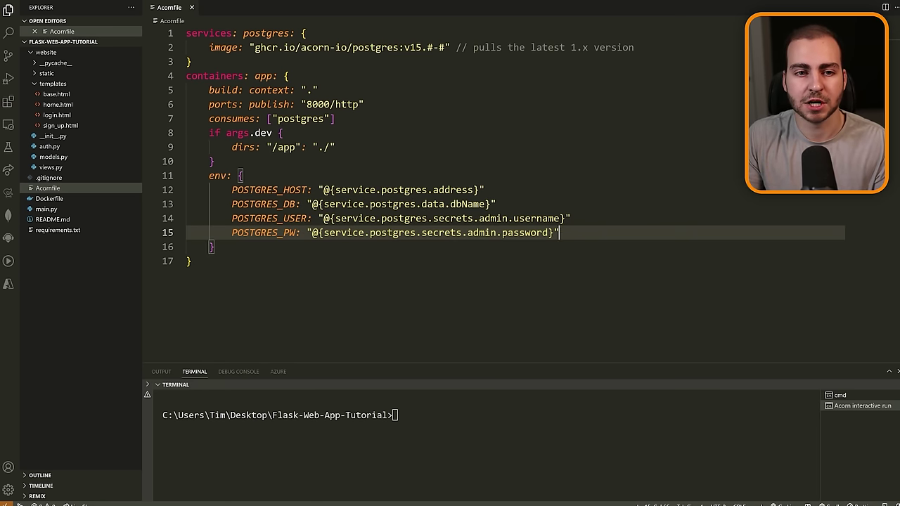
# Point out the POSTGRES_HOST, DB, USER and PW values tied to the postgres service.
pyautogui.moveTo(186, 33); pyautogui.dragTo(191, 62)
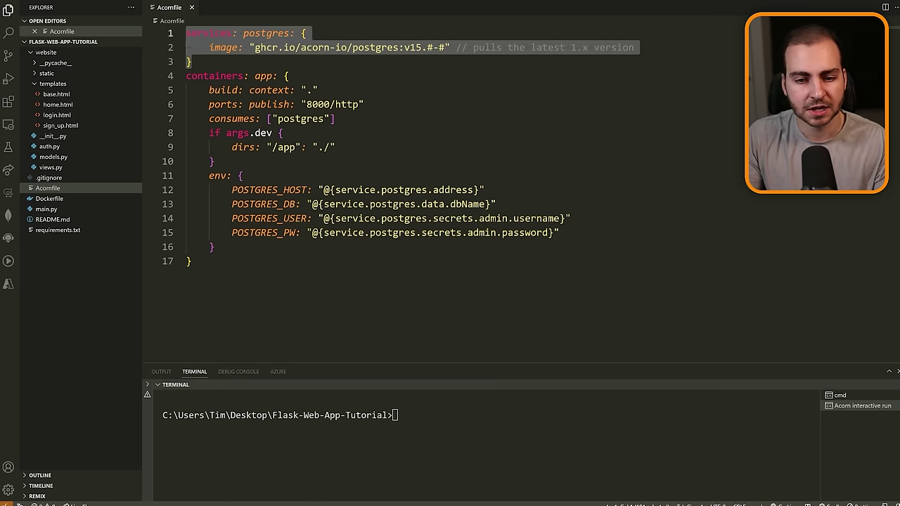
pyautogui.click(450, 190)
pyautogui.click(467, 203)
pyautogui.click(541, 218)
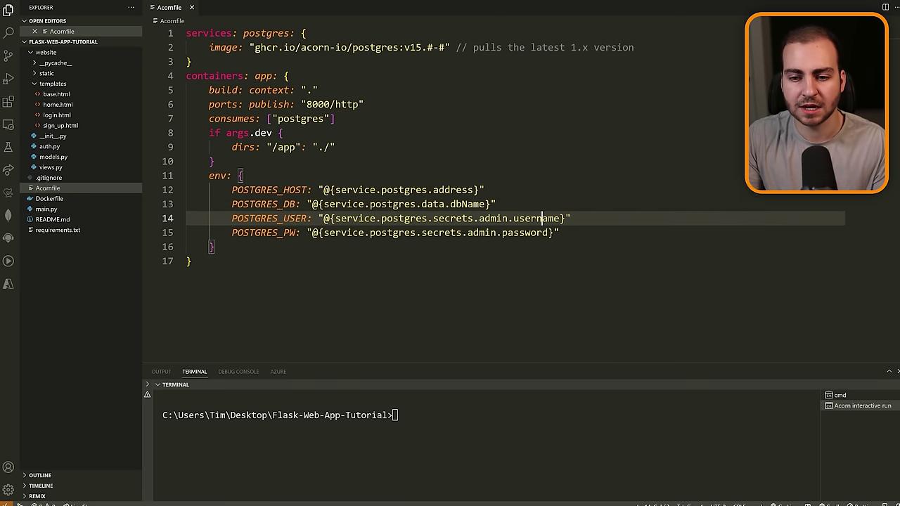
pyautogui.click(536, 232)
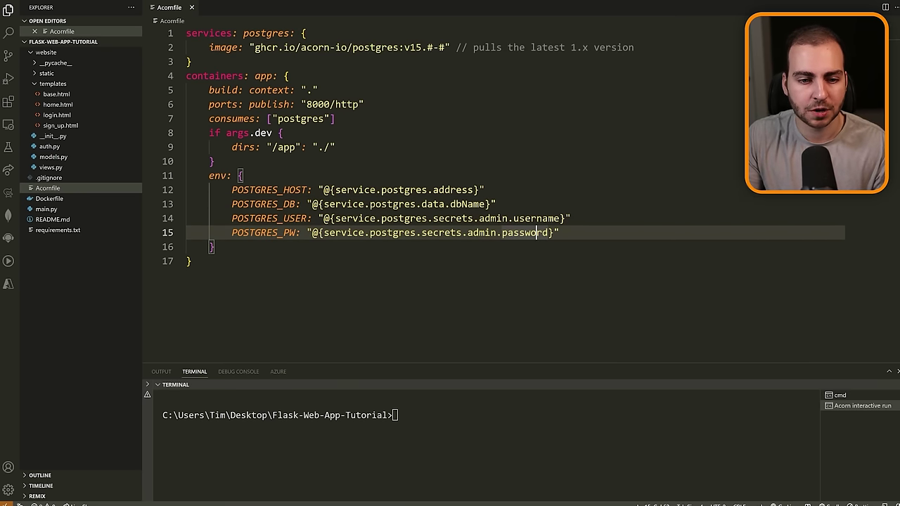
pyautogui.click(302, 189)
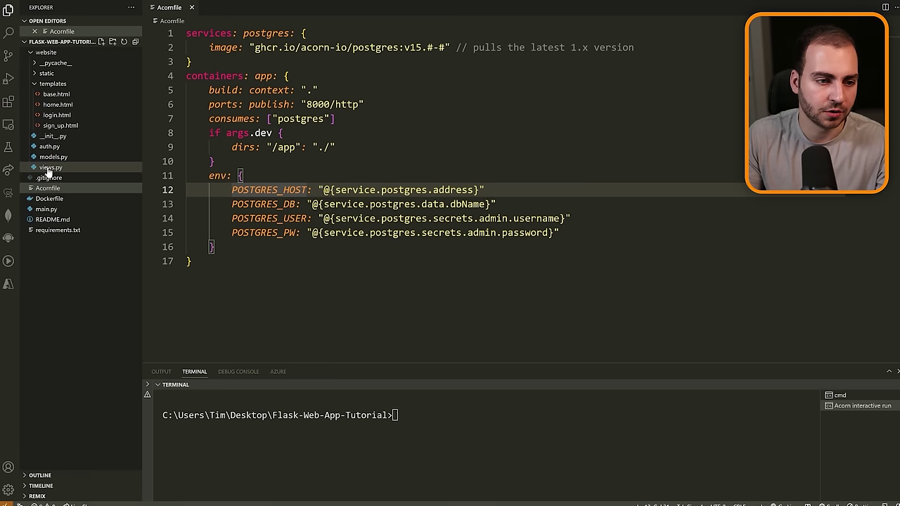
# Open main.py and website/__init__.py, highlighting the environment-variable reads and database URI f-string.
pyautogui.click(61, 209)
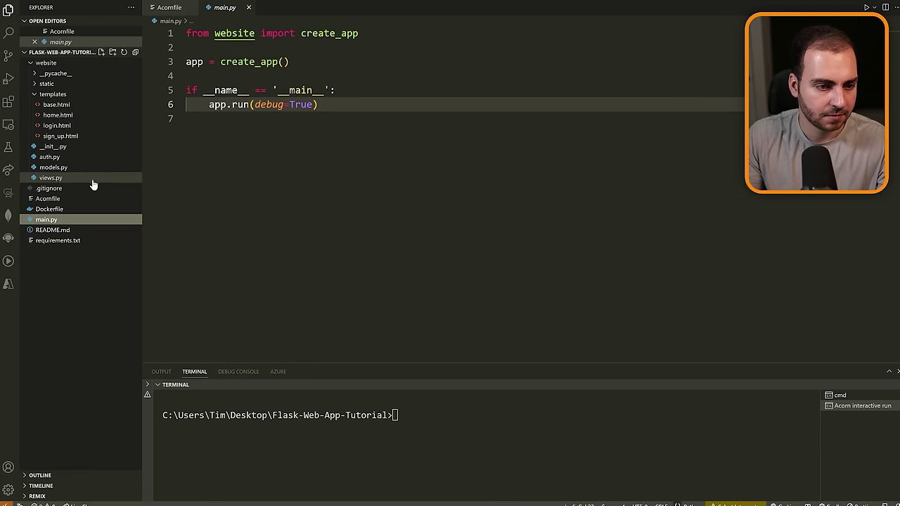
pyautogui.click(65, 146)
pyautogui.scroll(-1, 492, 197)
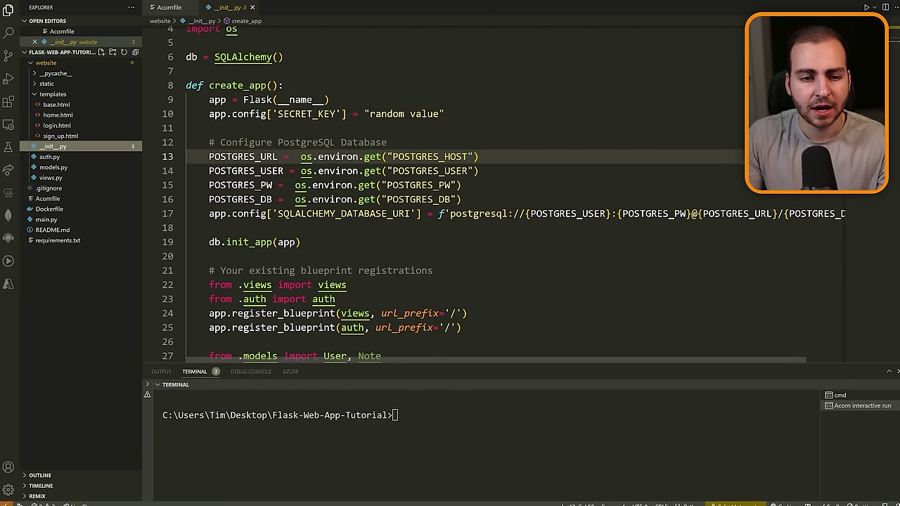
pyautogui.moveTo(461, 200); pyautogui.dragTo(181, 156)
pyautogui.moveTo(397, 214); pyautogui.dragTo(869, 220)
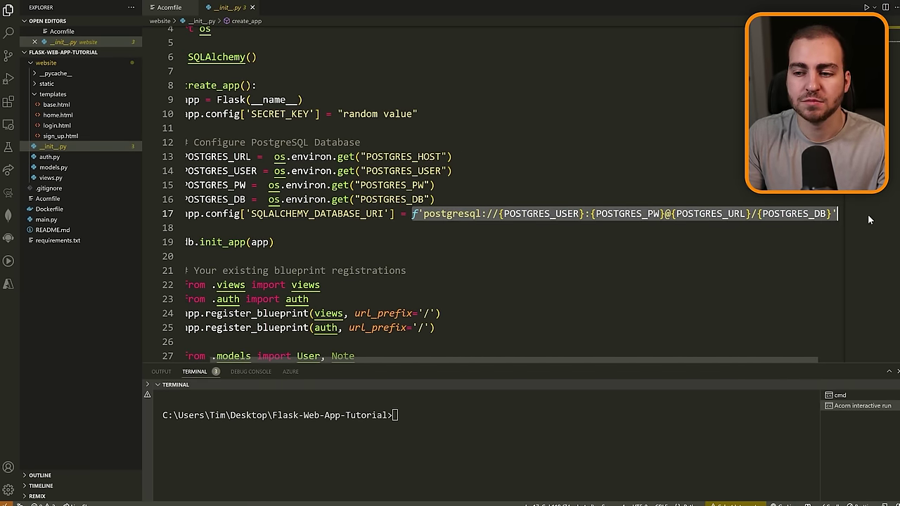
pyautogui.hscroll(-1, 508, 194)
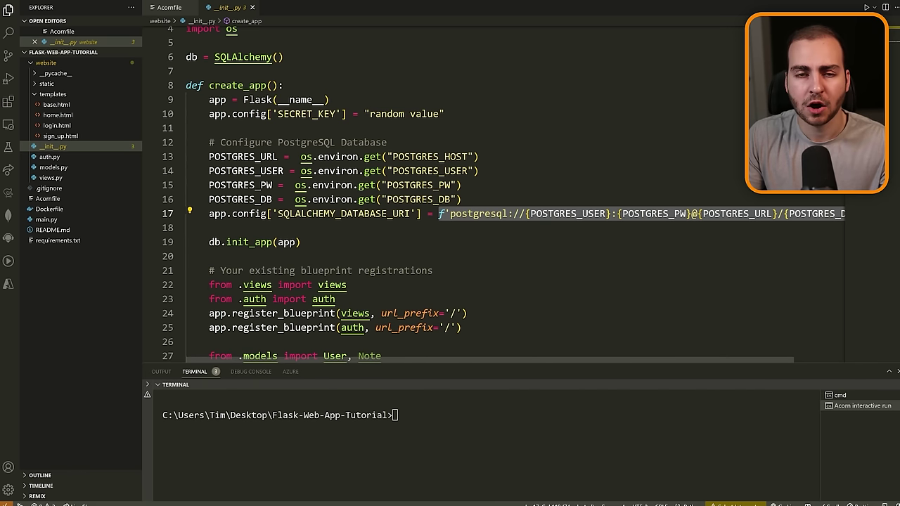
# Switch back to the Acornfile and select its entire contents.
pyautogui.click(168, 7)
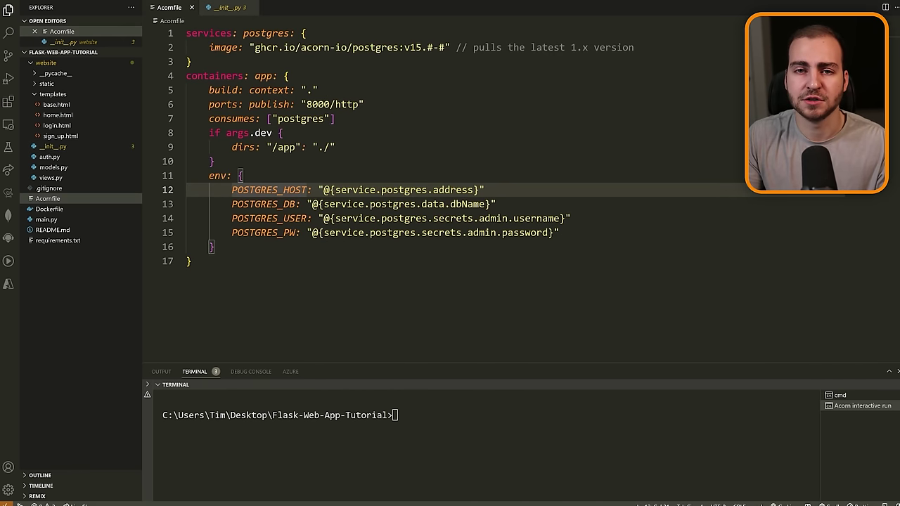
pyautogui.moveTo(204, 264); pyautogui.dragTo(187, 33)
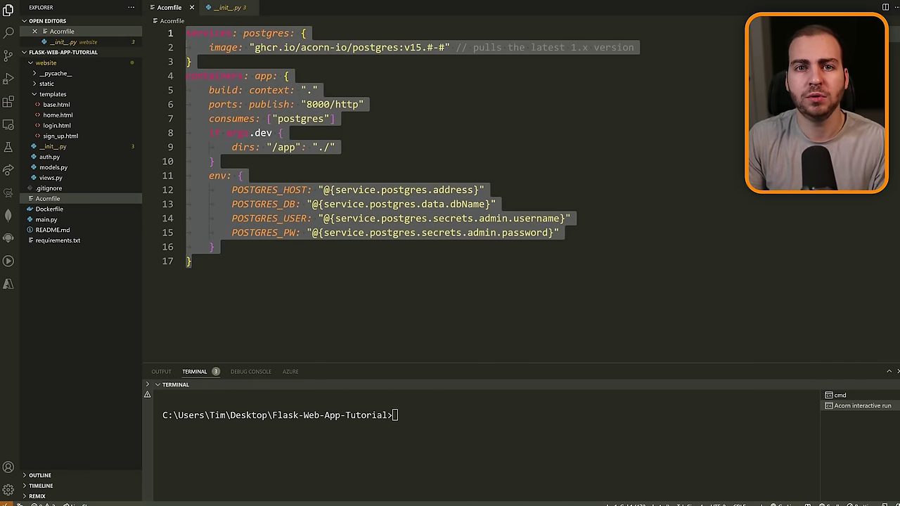
pyautogui.click(191, 261)
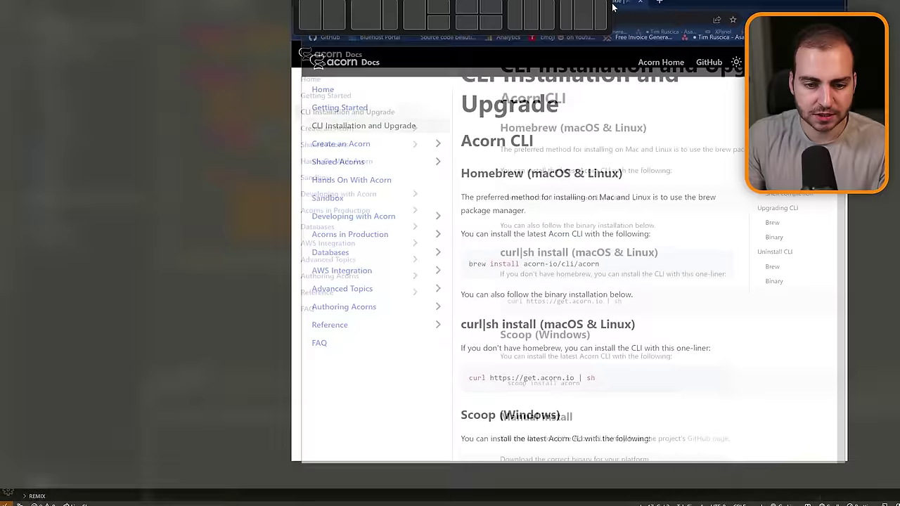
# Scroll the Acorn CLI install page and select the brew and curl install commands.
pyautogui.scroll(1, 437, 178)
pyautogui.scroll(-1, 437, 178)
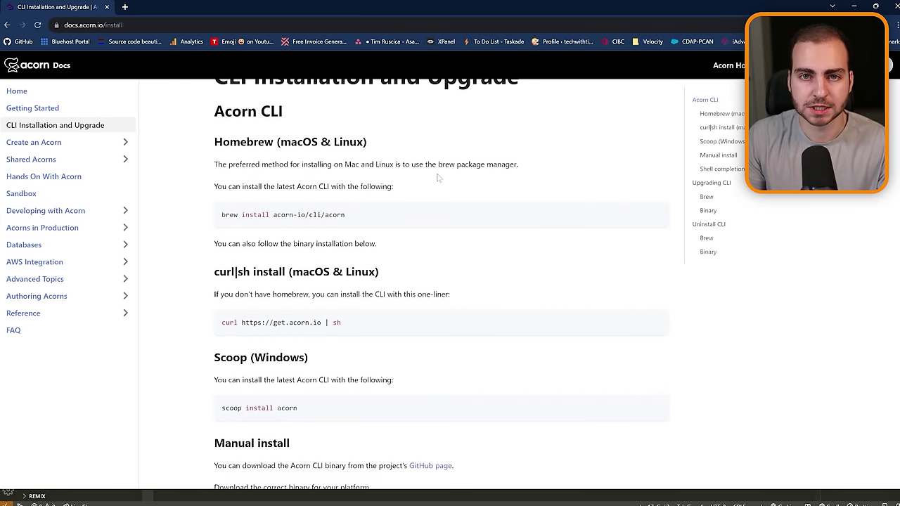
pyautogui.scroll(-1, 437, 178)
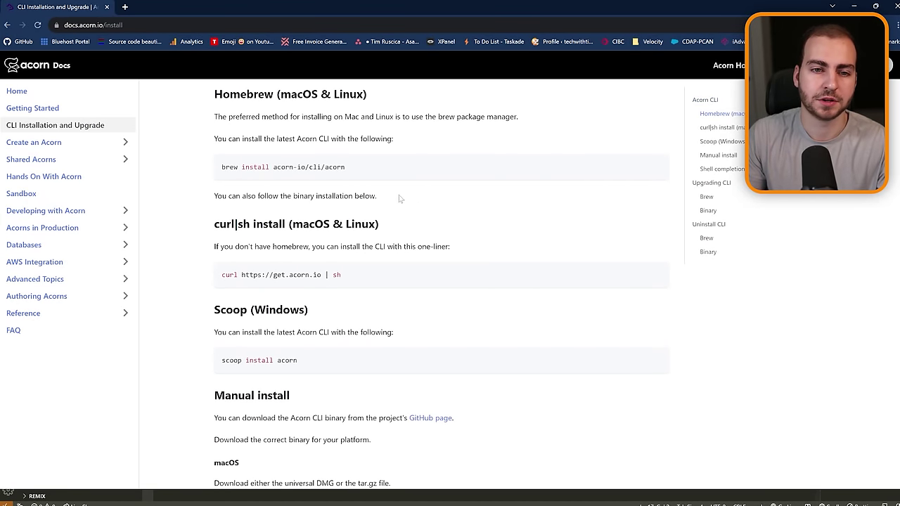
pyautogui.moveTo(356, 169); pyautogui.dragTo(220, 178)
pyautogui.scroll(-1, 220, 177)
pyautogui.moveTo(347, 228); pyautogui.dragTo(210, 232)
pyautogui.scroll(-2, 291, 216)
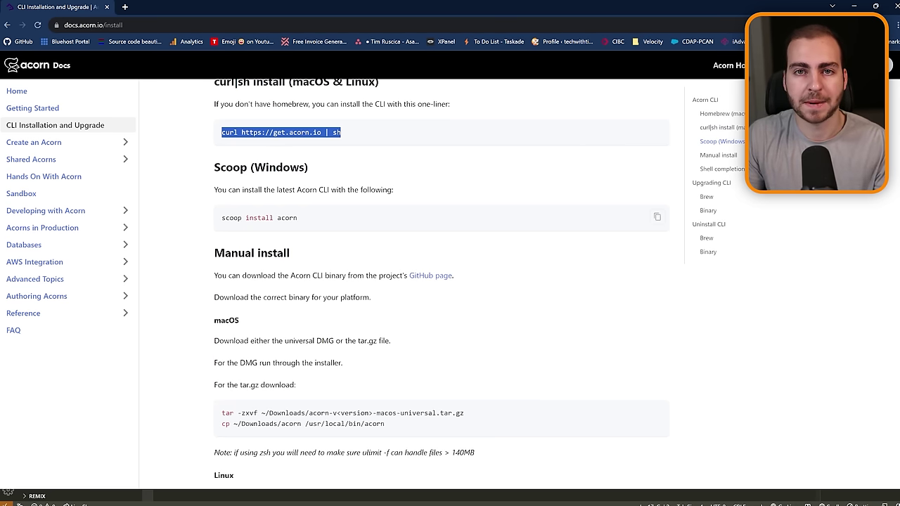
# Search 'scoop windows install' and select the Scoop install command on the Scoop homepage.
pyautogui.click(124, 7)
pyautogui.write('scoo')
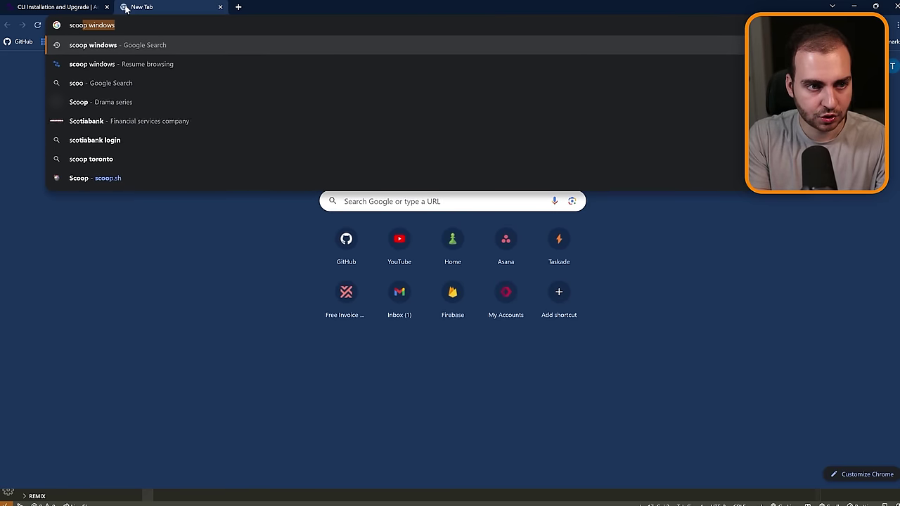
pyautogui.write('p windows in')
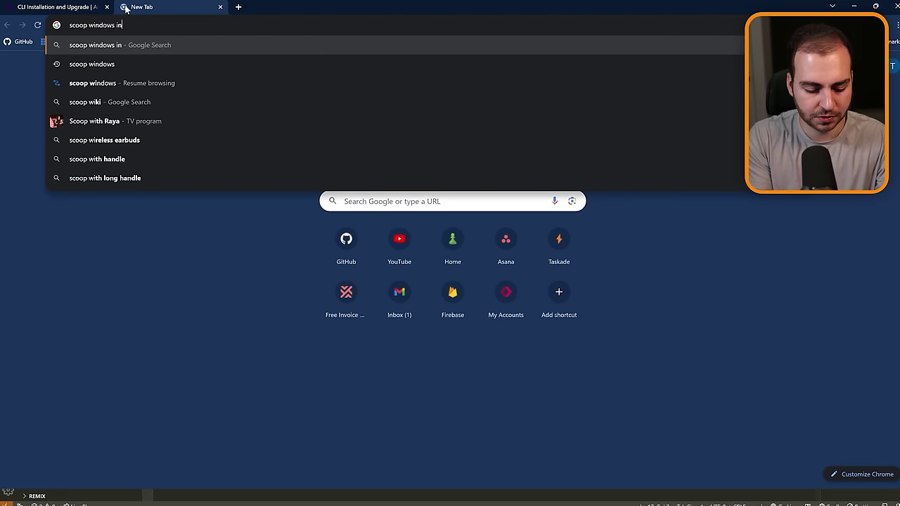
pyautogui.write('stall')
pyautogui.press('Return')
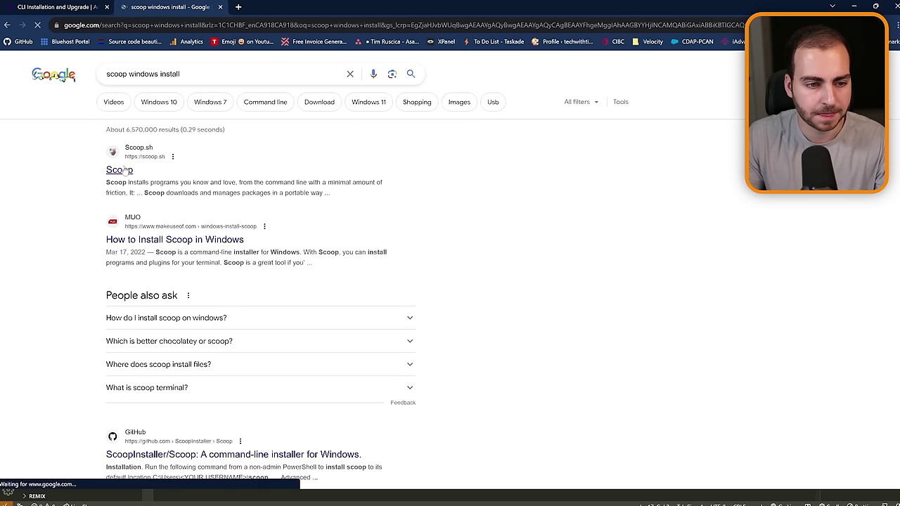
pyautogui.click(123, 169)
pyautogui.scroll(-1, 527, 222)
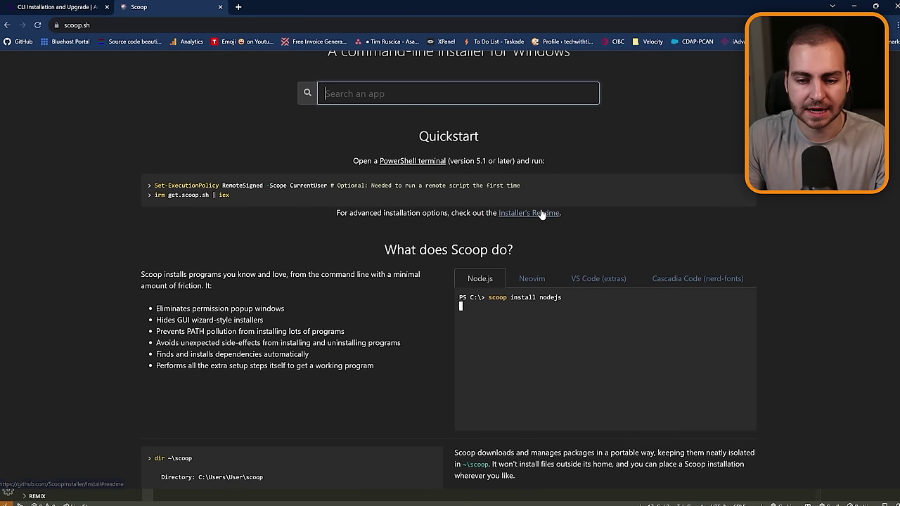
pyautogui.moveTo(153, 185); pyautogui.dragTo(520, 197)
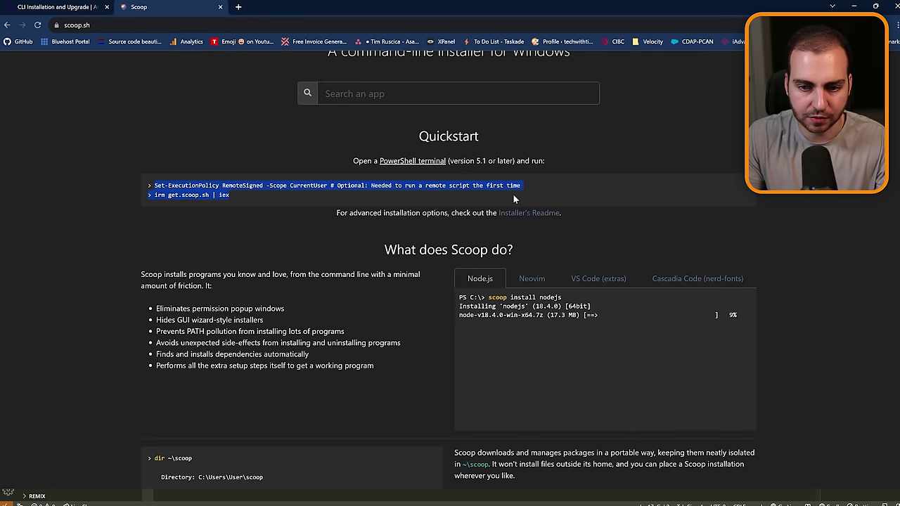
pyautogui.moveTo(238, 200); pyautogui.dragTo(153, 195)
# Launch Windows PowerShell, reposition its window, then close it.
pyautogui.press('super')
pyautogui.write('power')
pyautogui.press('Return')
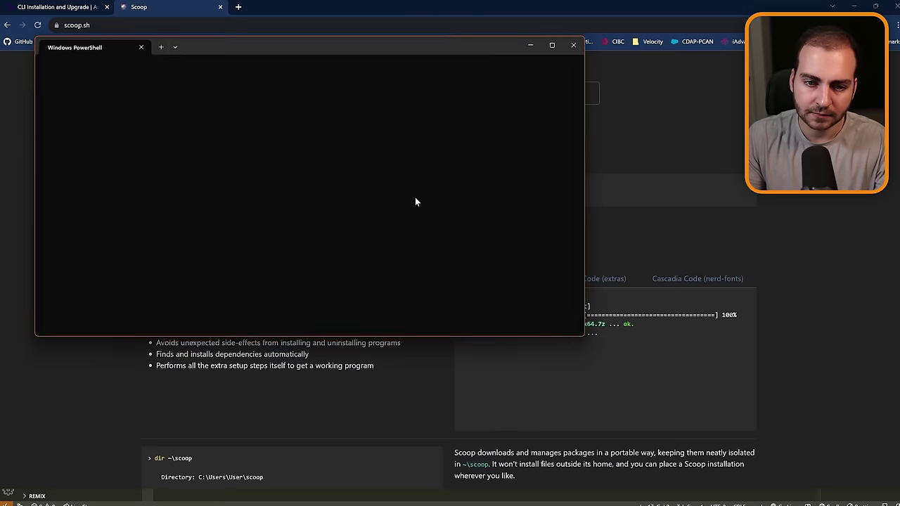
pyautogui.moveTo(369, 43); pyautogui.dragTo(452, 270)
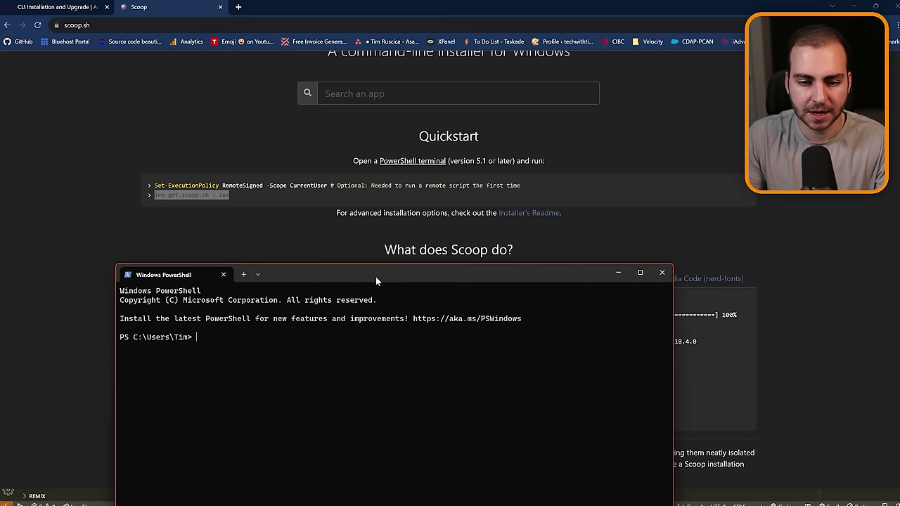
pyautogui.moveTo(374, 274); pyautogui.dragTo(387, 203)
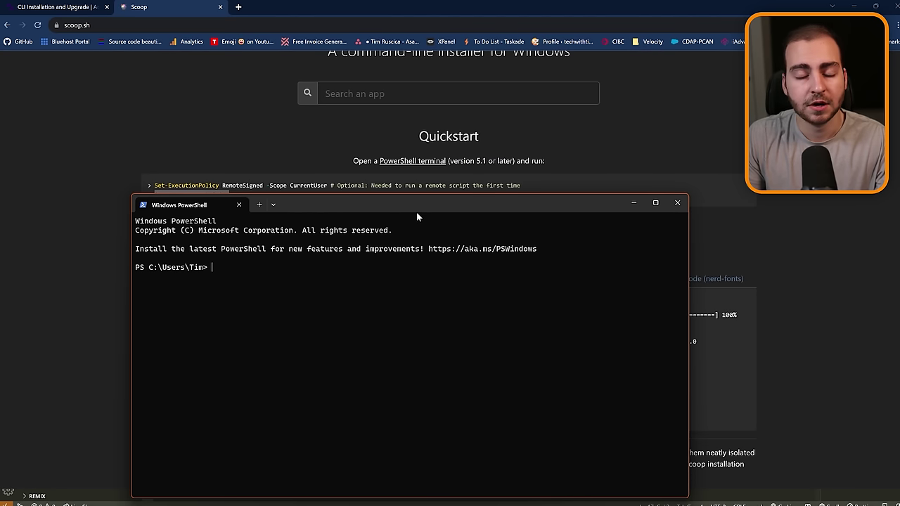
pyautogui.click(676, 203)
# Highlight the 'scoop install acorn' command in the Acorn CLI install docs.
pyautogui.hotkey('ctrl', 'shift', 'Tab')
pyautogui.scroll(-1, 302, 172)
pyautogui.moveTo(302, 172); pyautogui.dragTo(219, 173)
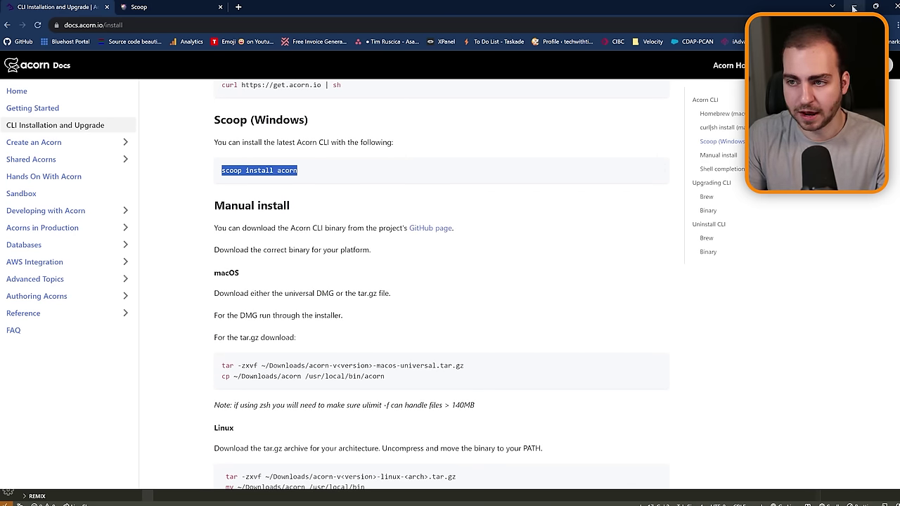
# Back in VS Code, enlarge the terminal panel and enter 'acorn login'.
pyautogui.hotkey('alt', 'Tab')
pyautogui.moveTo(461, 364); pyautogui.dragTo(466, 297)
pyautogui.write('acorn login')
# Run acorn login, confirm the sign-in in the browser window, close it and clear the terminal.
pyautogui.press('Return')
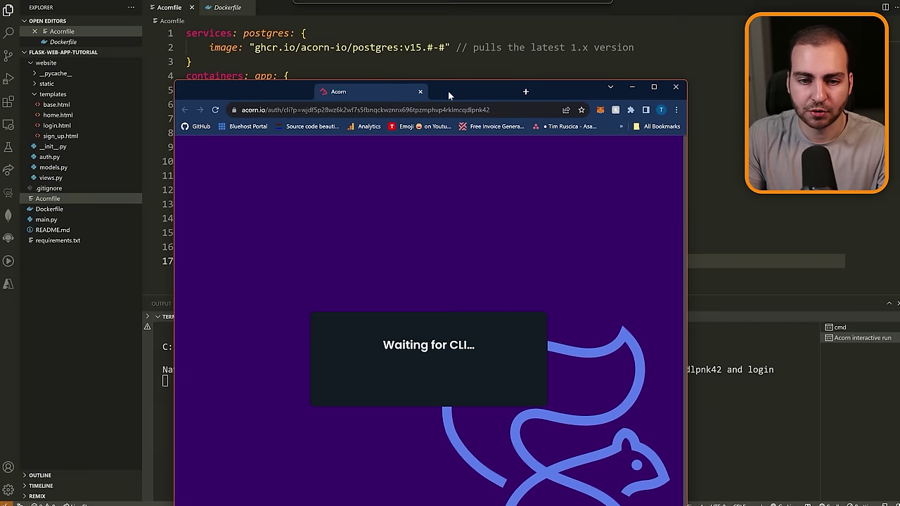
pyautogui.moveTo(479, 89); pyautogui.dragTo(485, 38)
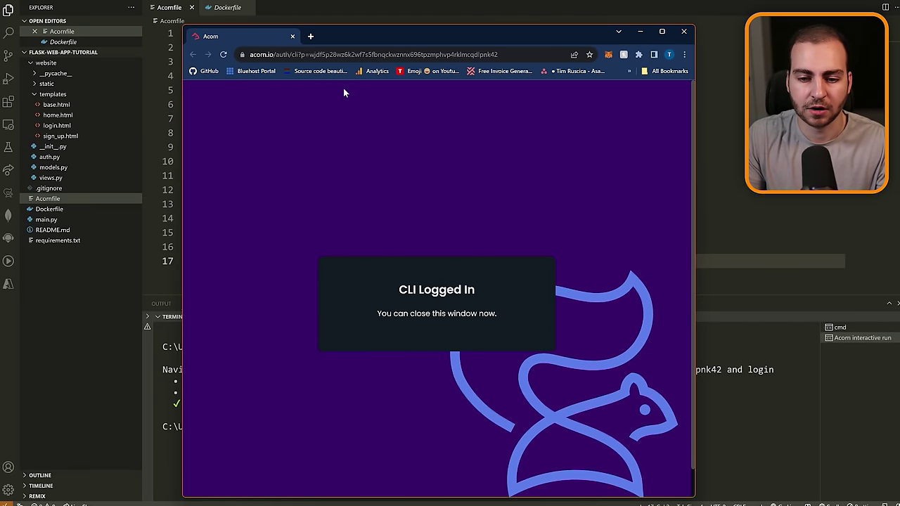
pyautogui.click(293, 36)
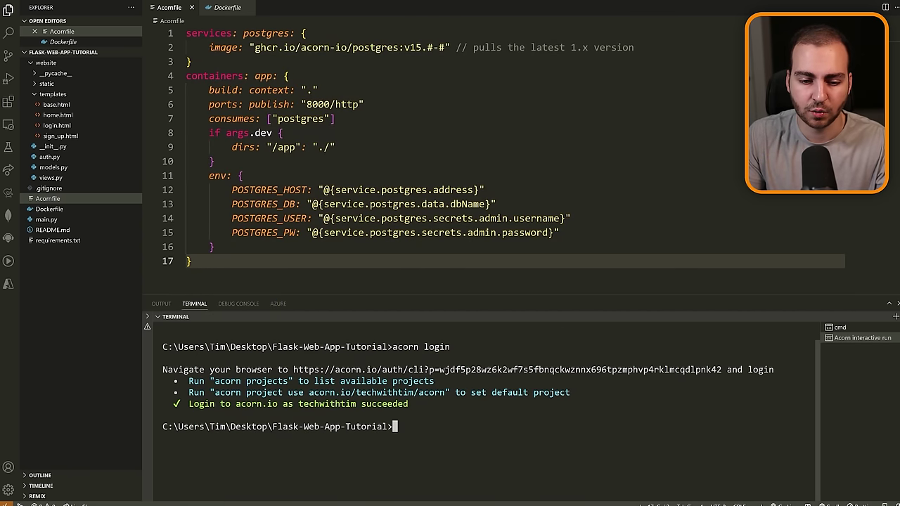
pyautogui.hotkey('ctrl', 'k')
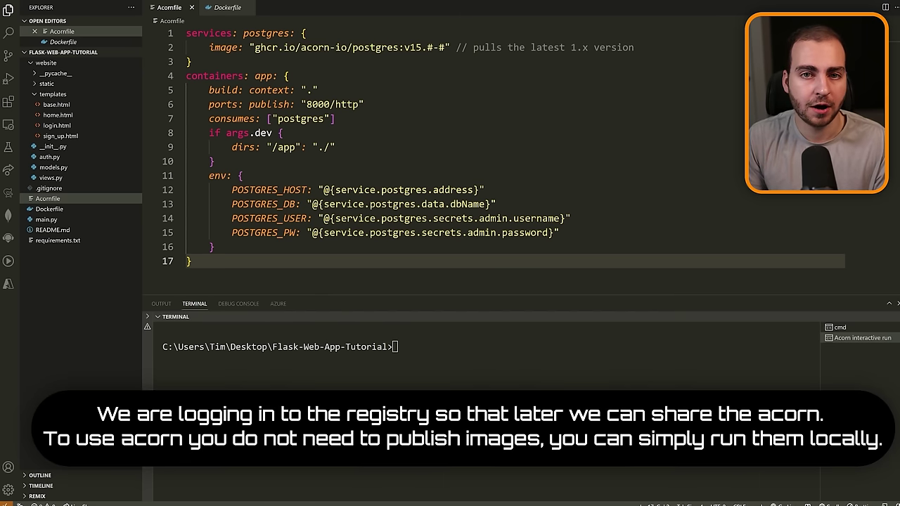
# Select 'acorn login index.docker.io' in the Building and Publishing Acorn Images docs.
pyautogui.hotkey('alt', 'Tab')
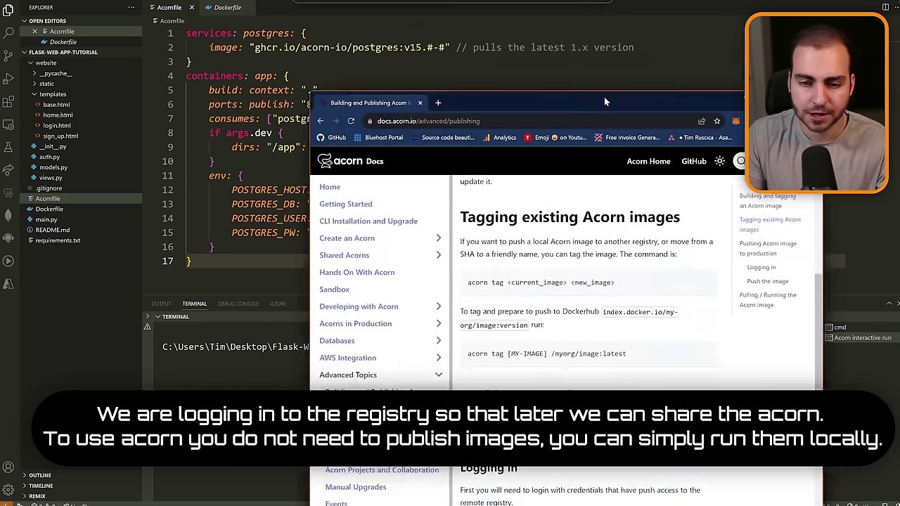
pyautogui.scroll(-1, 496, 156)
pyautogui.scroll(-1, 496, 156)
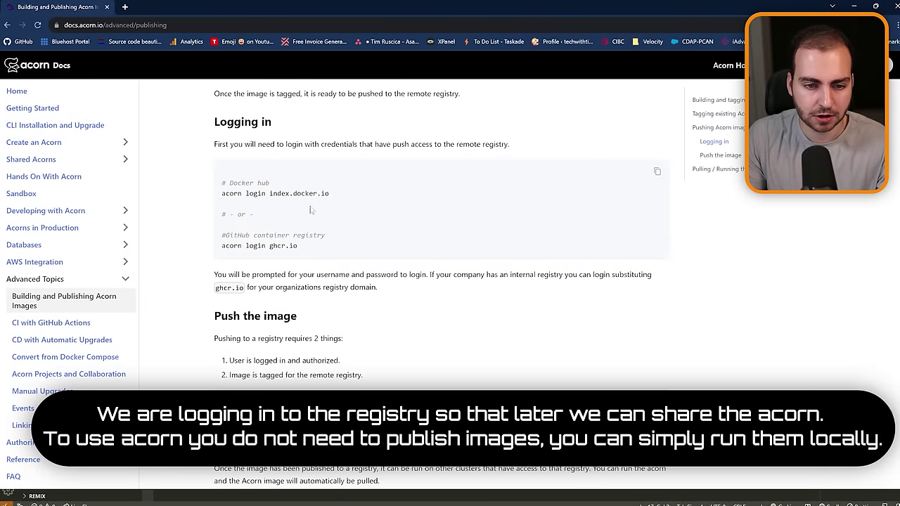
pyautogui.moveTo(330, 195); pyautogui.dragTo(222, 197)
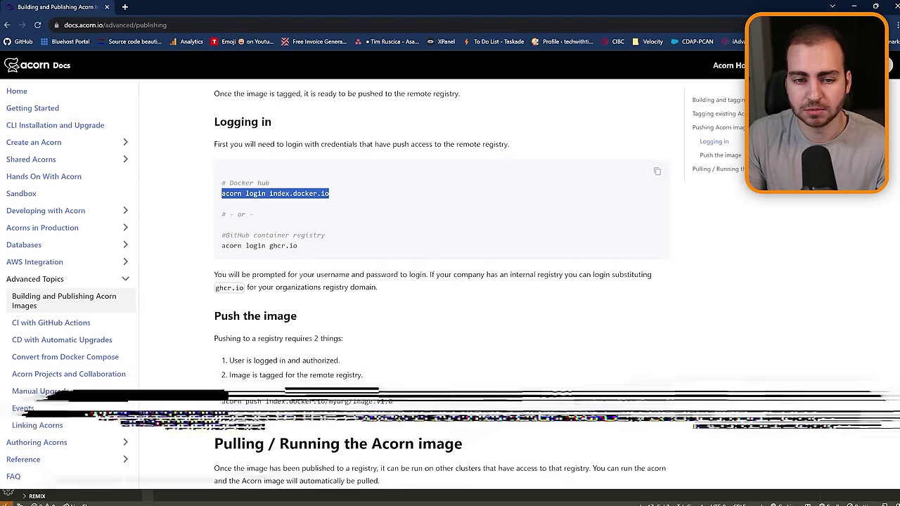
pyautogui.moveTo(301, 248); pyautogui.dragTo(219, 252)
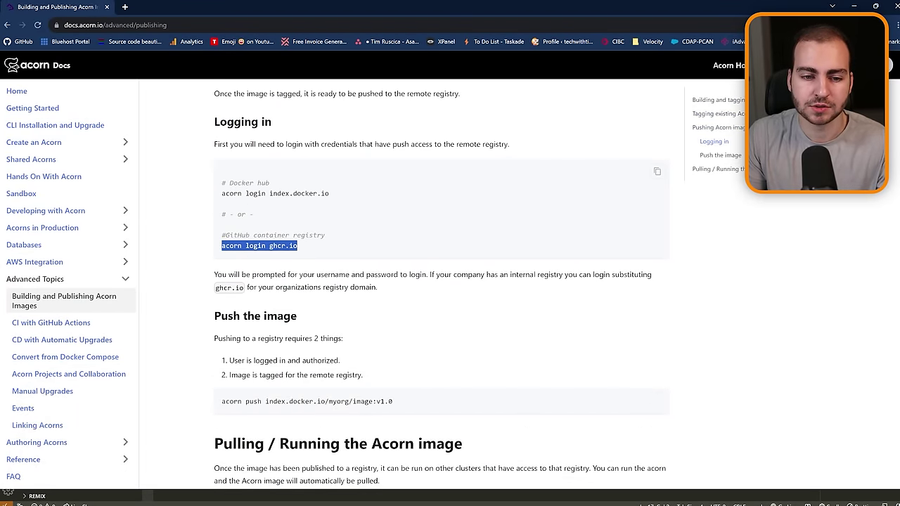
pyautogui.click(309, 247)
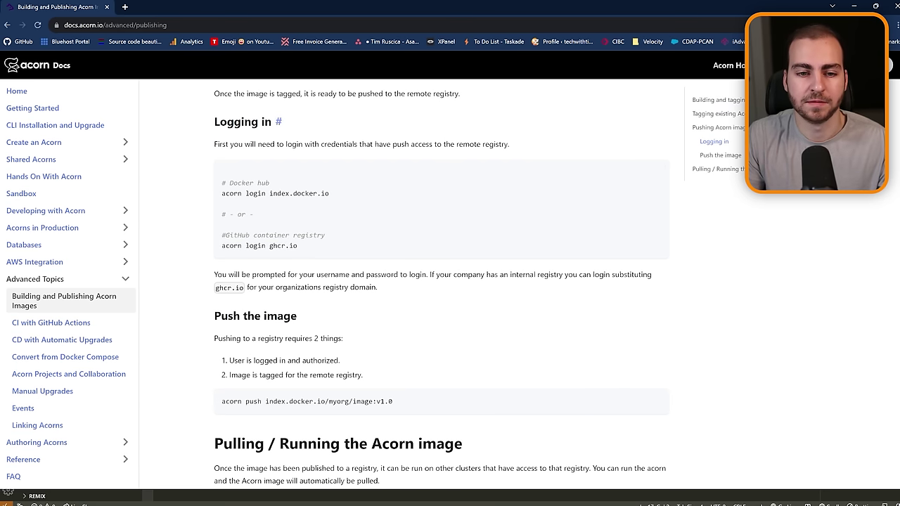
pyautogui.moveTo(330, 194); pyautogui.dragTo(217, 197)
pyautogui.hotkey('ctrl', 'c')
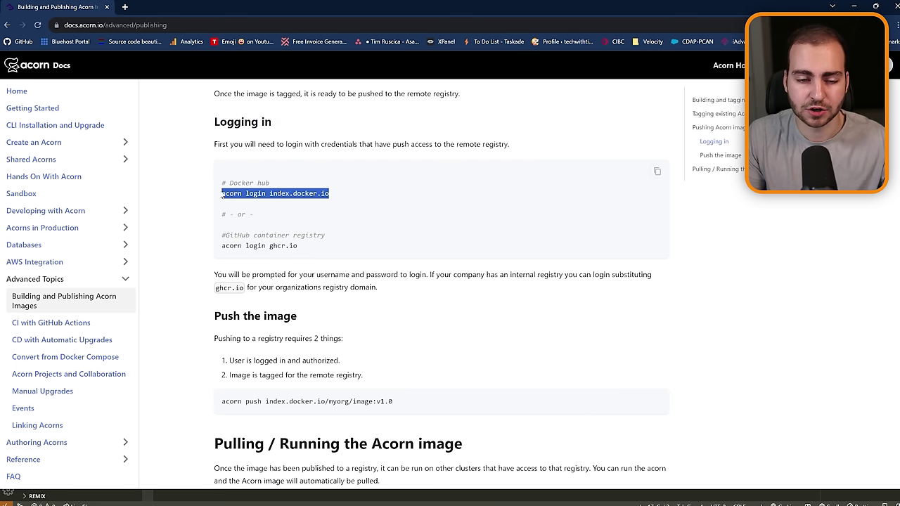
# Paste 'acorn login index.docker.io' into the VS Code terminal, then erase it.
pyautogui.click(852, 5)
pyautogui.hotkey('ctrl', 'v')
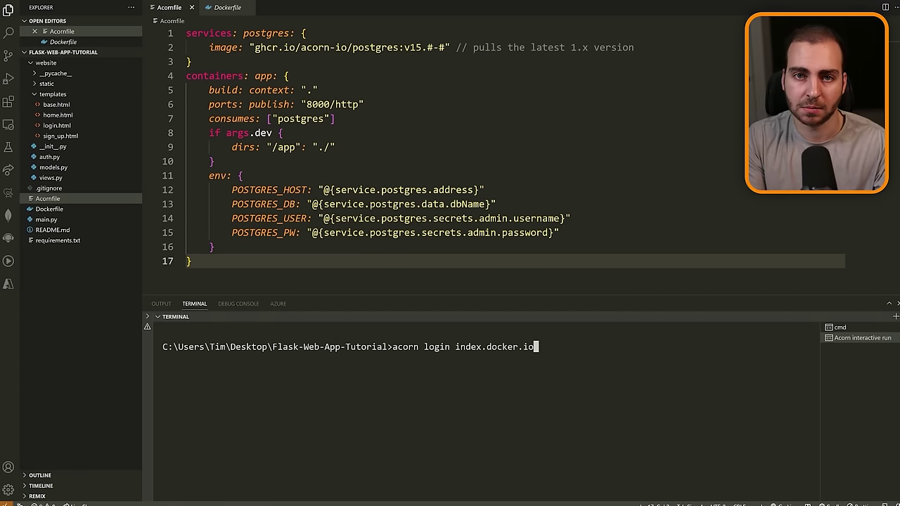
pyautogui.press('BackSpace')
pyautogui.press('BackSpace')
pyautogui.press('BackSpace')
pyautogui.press('BackSpace')
pyautogui.press('BackSpace')
pyautogui.press('BackSpace')
pyautogui.press('BackSpace')
pyautogui.press('BackSpace')
pyautogui.press('BackSpace')
pyautogui.press('BackSpace')
pyautogui.press('BackSpace')
pyautogui.press('BackSpace')
pyautogui.press('BackSpace')
pyautogui.press('BackSpace')
pyautogui.press('BackSpace')
pyautogui.press('BackSpace')
pyautogui.press('BackSpace')
pyautogui.press('BackSpace')
pyautogui.press('BackSpace')
pyautogui.press('BackSpace')
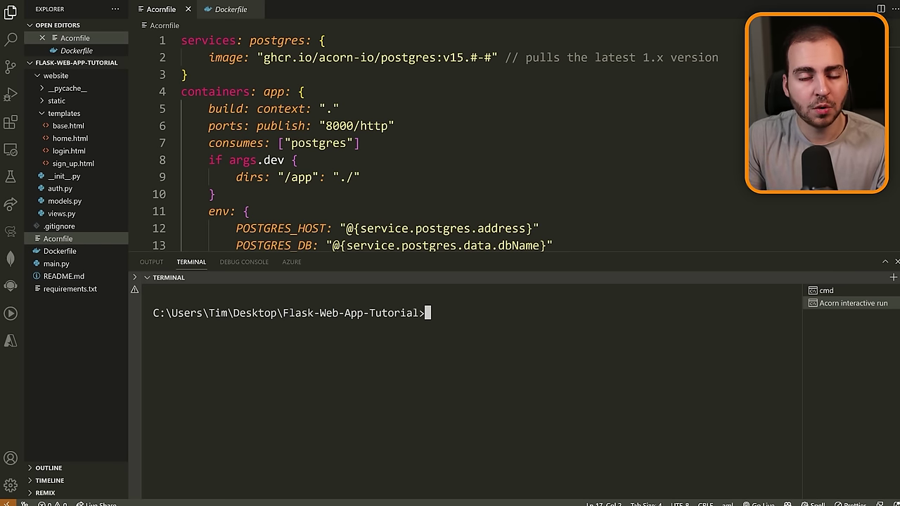
# Collapse the website folder and clear a stray selection at the terminal prompt.
pyautogui.click(98, 76)
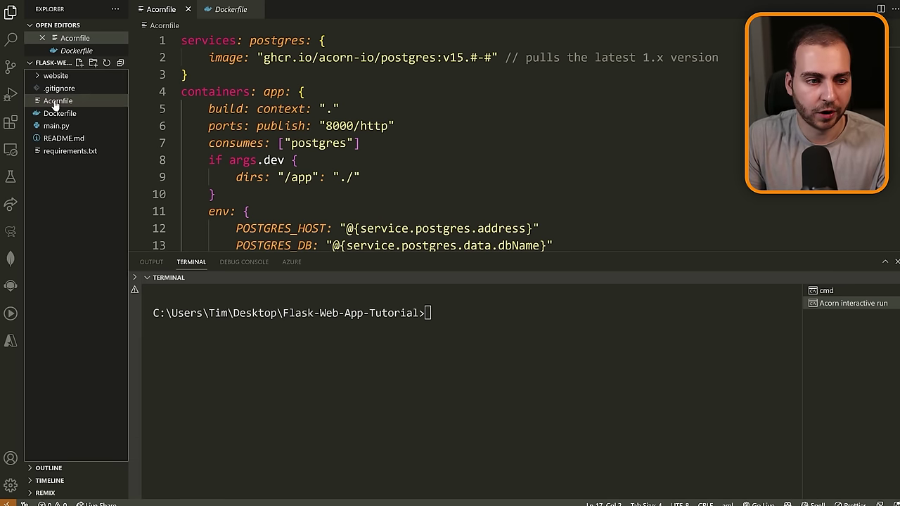
pyautogui.click(436, 313)
pyautogui.moveTo(436, 312); pyautogui.dragTo(294, 313)
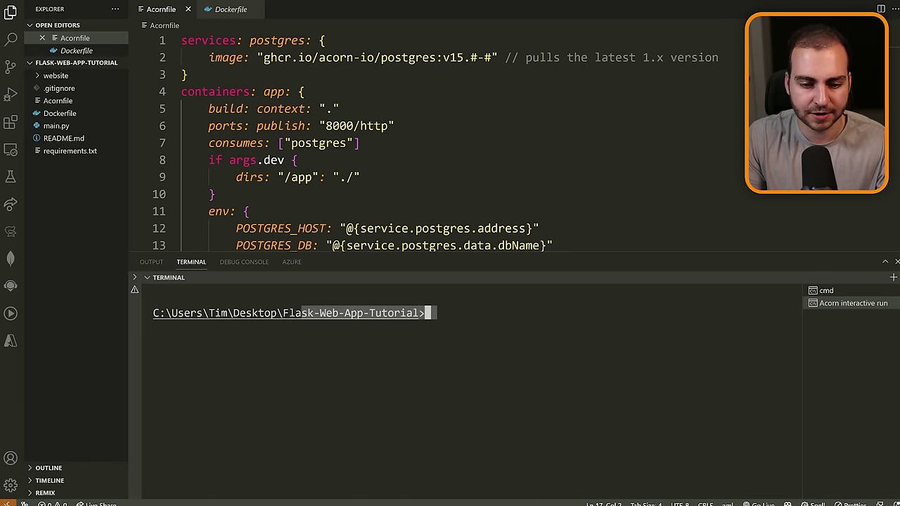
pyautogui.hotkey('ctrl', 'c')
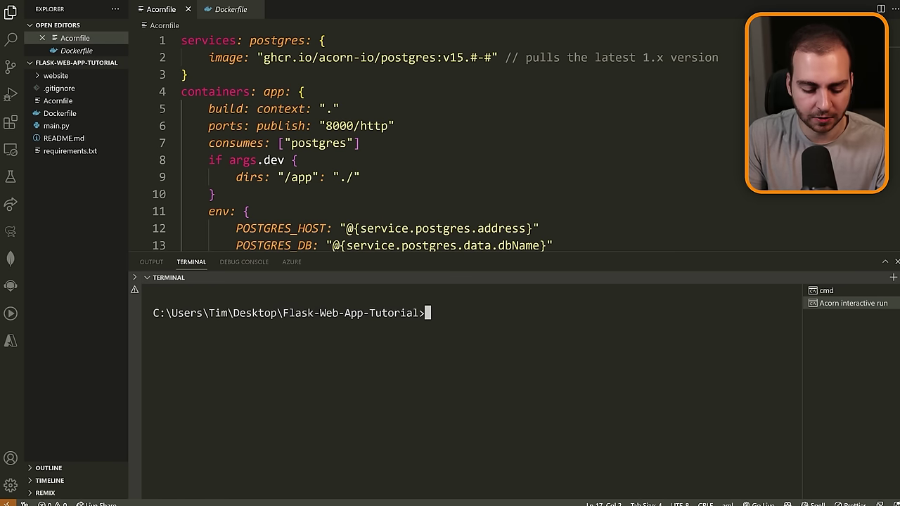
# Build the Acorn image tagged index.docker.io/<Docker Hub user>/flask-web-tutorial.
pyautogui.write('acorn bui')
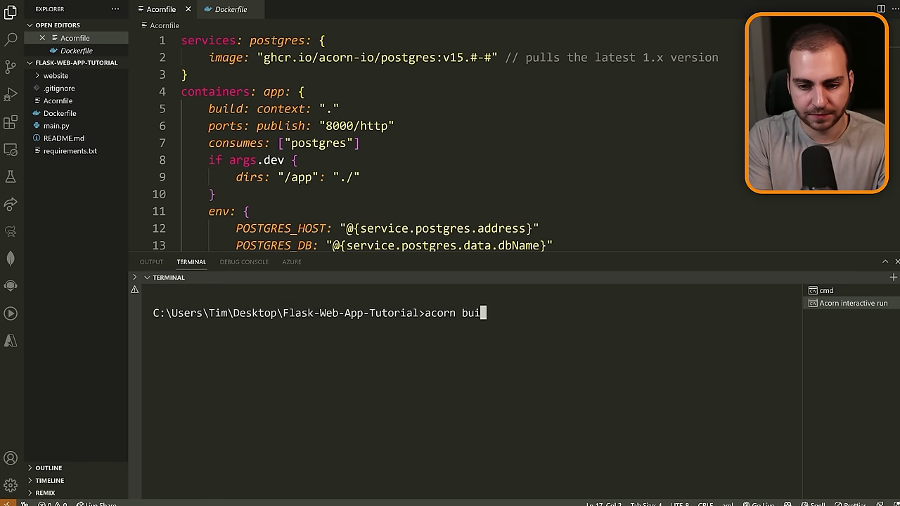
pyautogui.write('ld -t')
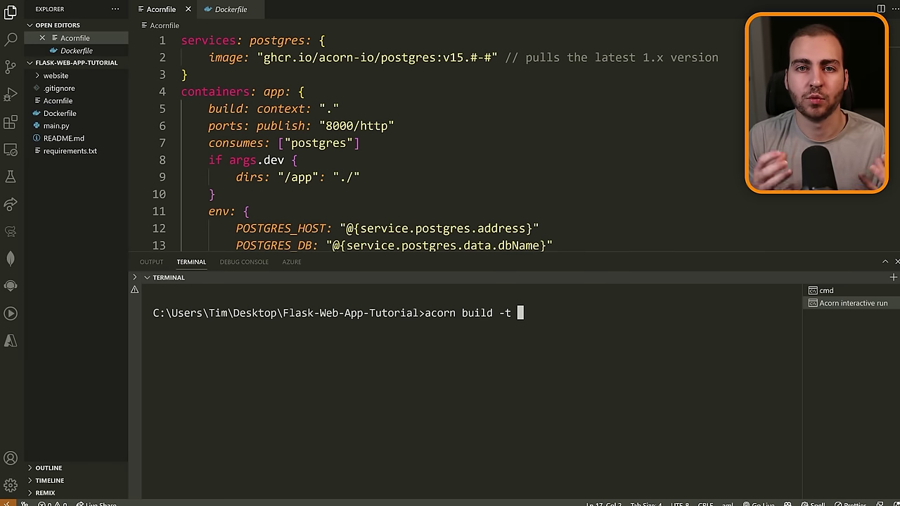
pyautogui.write('docker')
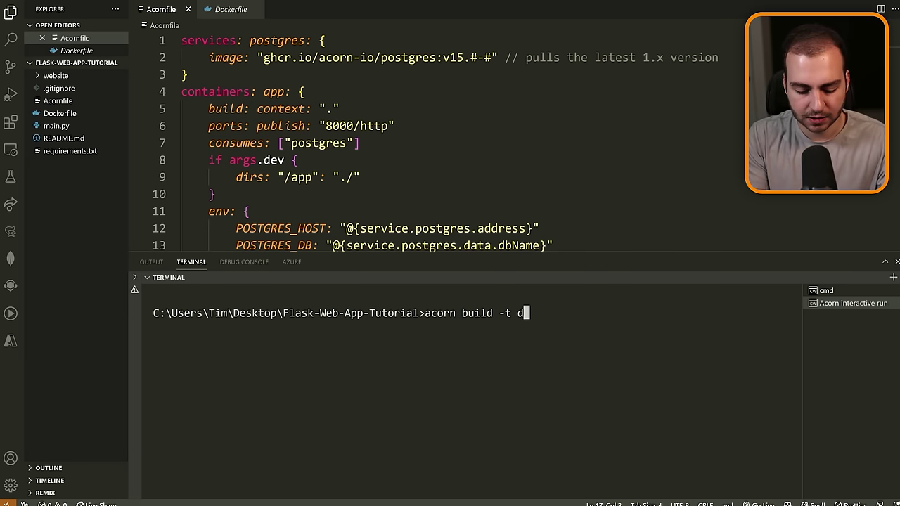
pyautogui.press('BackSpace')
pyautogui.press('BackSpace')
pyautogui.press('BackSpace')
pyautogui.press('BackSpace')
pyautogui.press('BackSpace')
pyautogui.press('BackSpace')
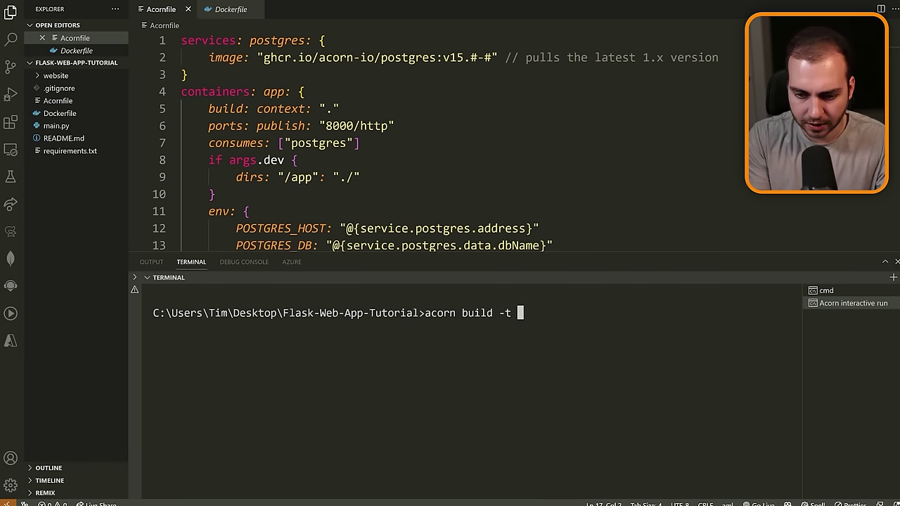
pyautogui.write('index.docker.')
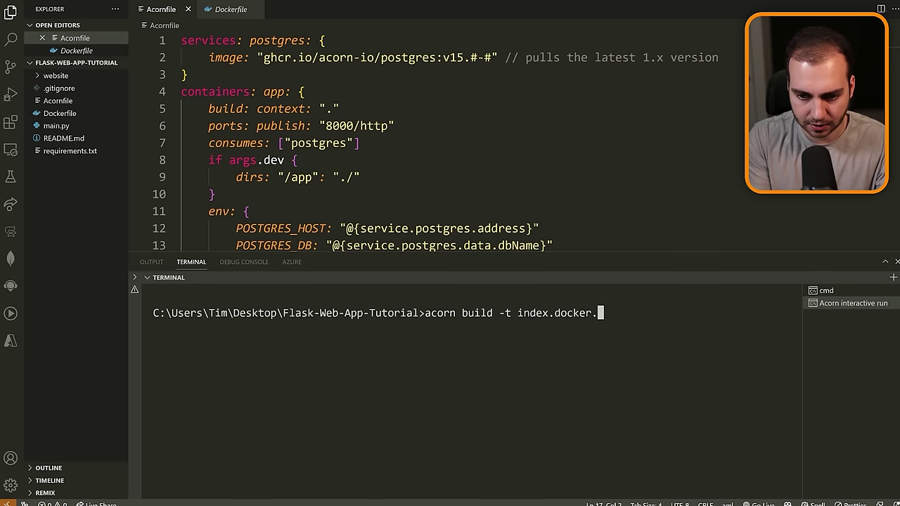
pyautogui.write('io/')
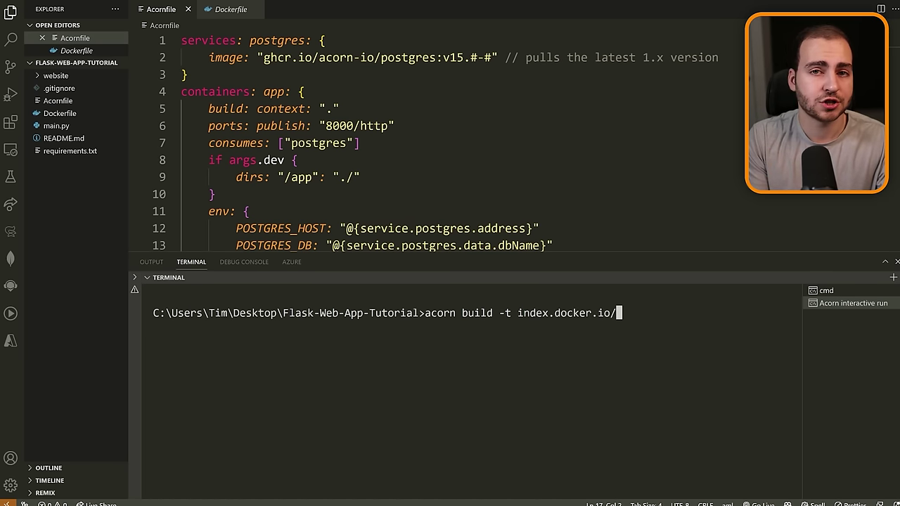
pyautogui.write('techwit')
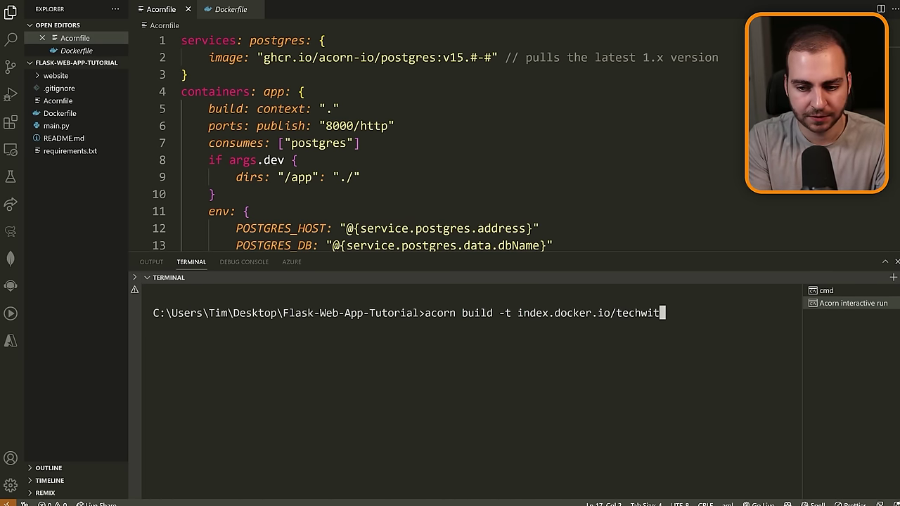
pyautogui.write('htim0/')
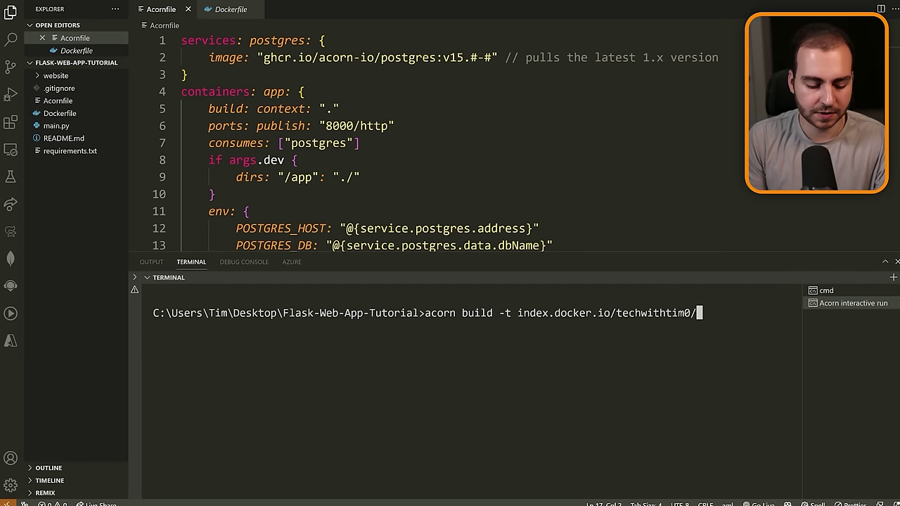
pyautogui.write('flask-web-')
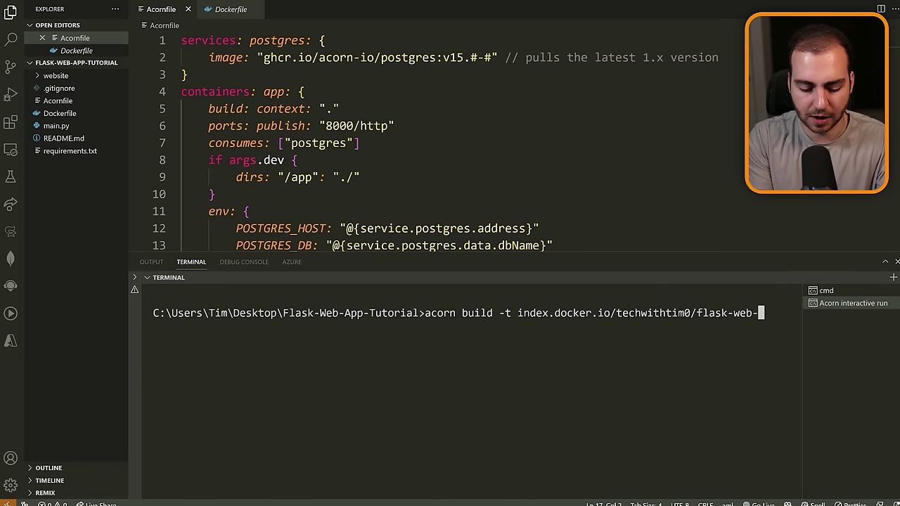
pyautogui.write('tutorial')
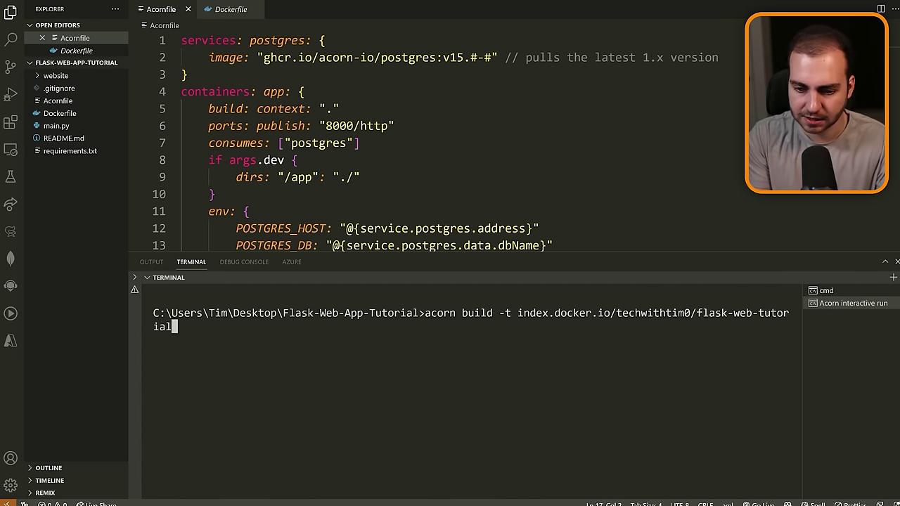
pyautogui.press('Return')
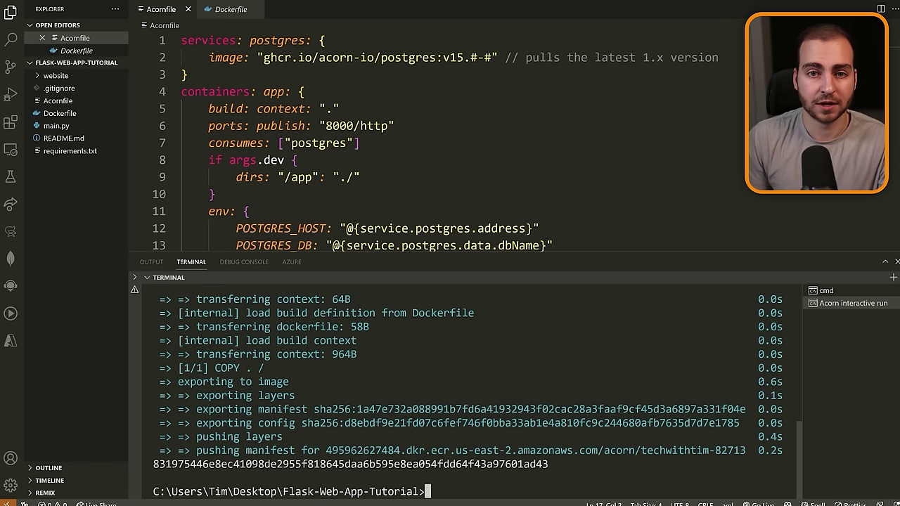
# Push the flask-web-tutorial image to its Docker Hub tag with acorn push.
pyautogui.write('acor')
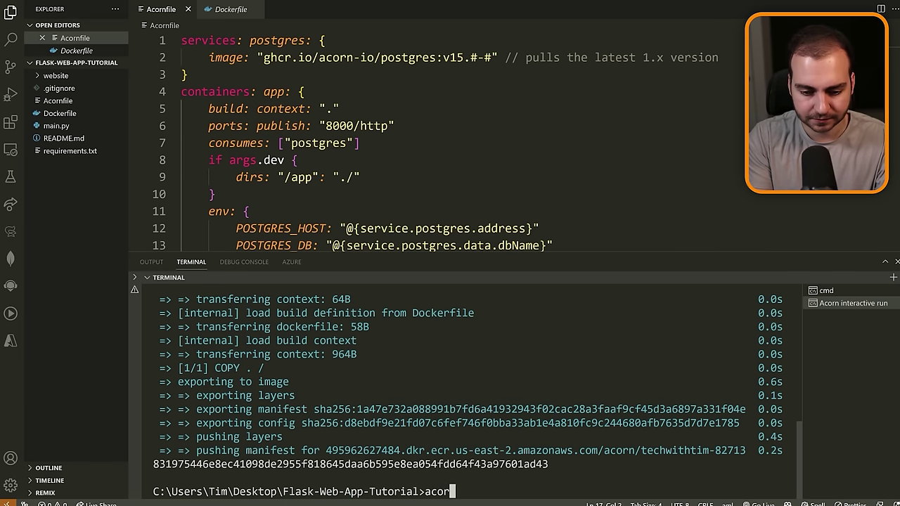
pyautogui.write('n push')
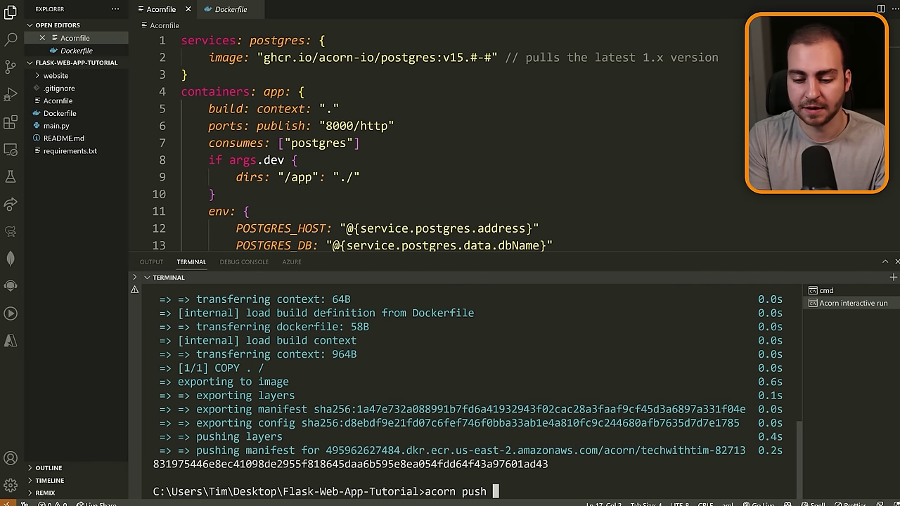
pyautogui.press('Up')
pyautogui.press('Left')
pyautogui.press('Left')
pyautogui.press('Left')
pyautogui.press('Left')
pyautogui.press('Left')
pyautogui.press('Left')
pyautogui.press('Left')
pyautogui.press('Left')
pyautogui.press('Left')
pyautogui.press('Left')
pyautogui.press('Left')
pyautogui.press('Left')
pyautogui.press('Left')
pyautogui.press('Left')
pyautogui.press('Left')
pyautogui.press('Left')
pyautogui.press('Left')
pyautogui.press('Left')
pyautogui.press('Left')
pyautogui.press('Left')
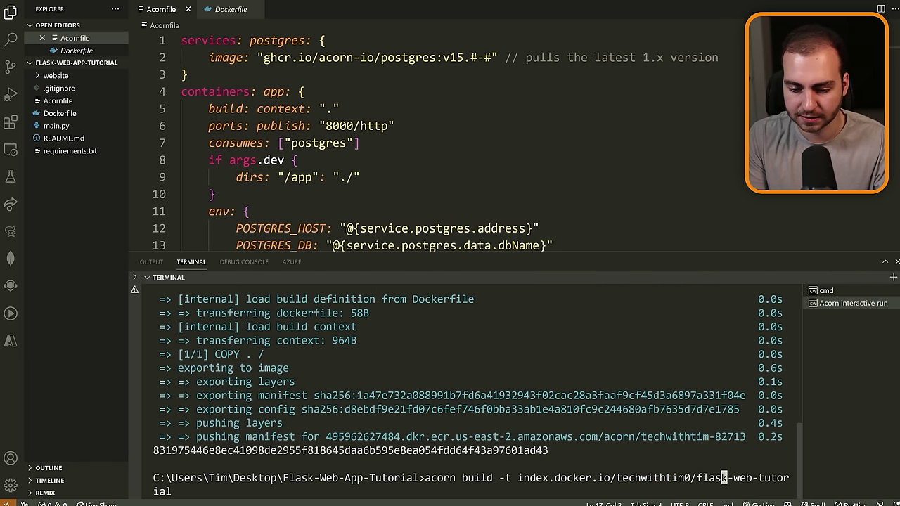
pyautogui.press('Left')
pyautogui.press('Left')
pyautogui.press('Left')
pyautogui.press('BackSpace')
pyautogui.press('BackSpace')
pyautogui.press('BackSpace')
pyautogui.press('BackSpace')
pyautogui.press('BackSpace')
pyautogui.press('BackSpace')
pyautogui.press('BackSpace')
pyautogui.press('BackSpace')
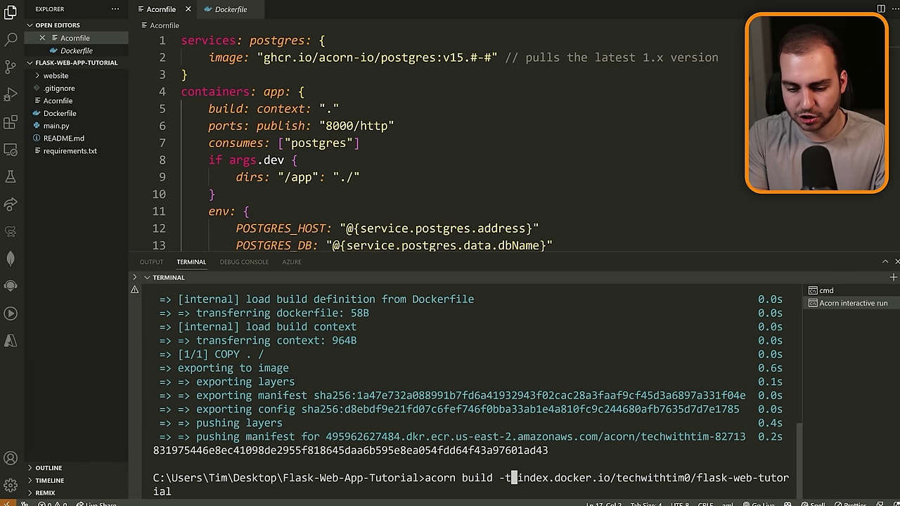
pyautogui.write('push')
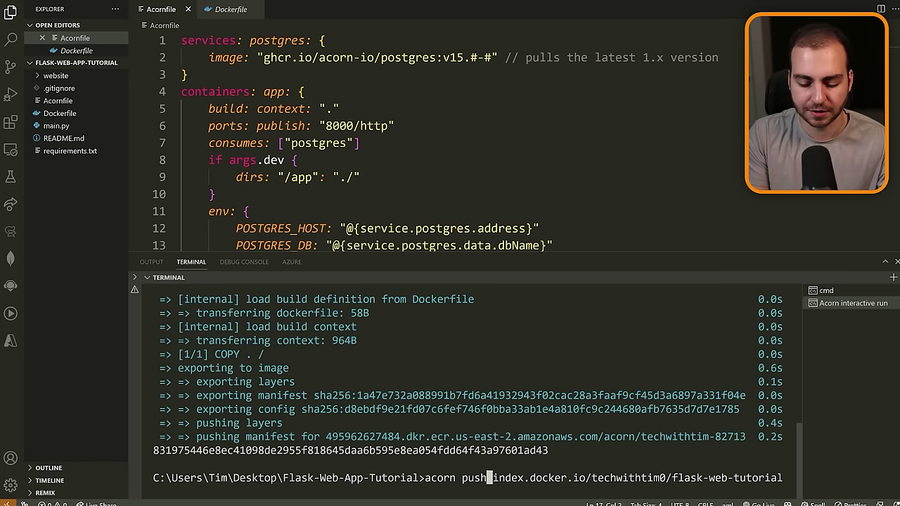
pyautogui.press('Return')
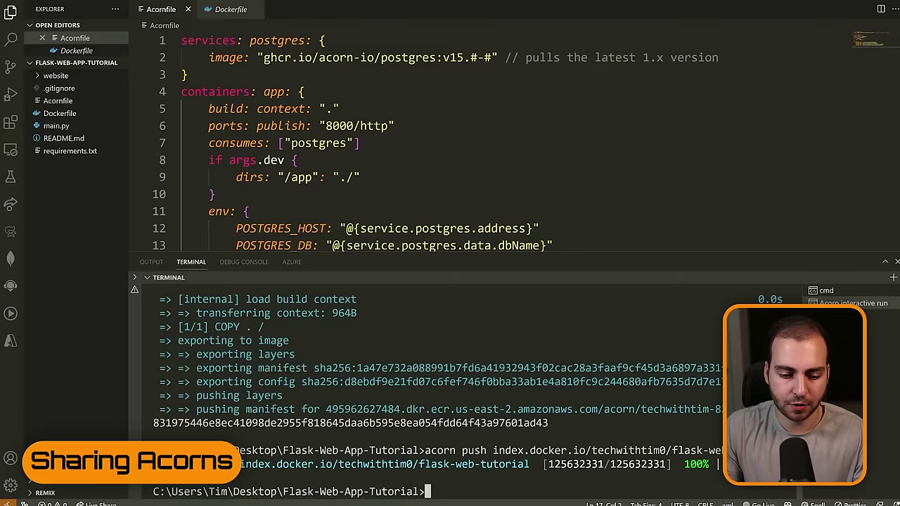
# Copy the pushed image name and open Shared Acorns on acorn.io.
pyautogui.moveTo(241, 465); pyautogui.dragTo(530, 466)
pyautogui.press('super')
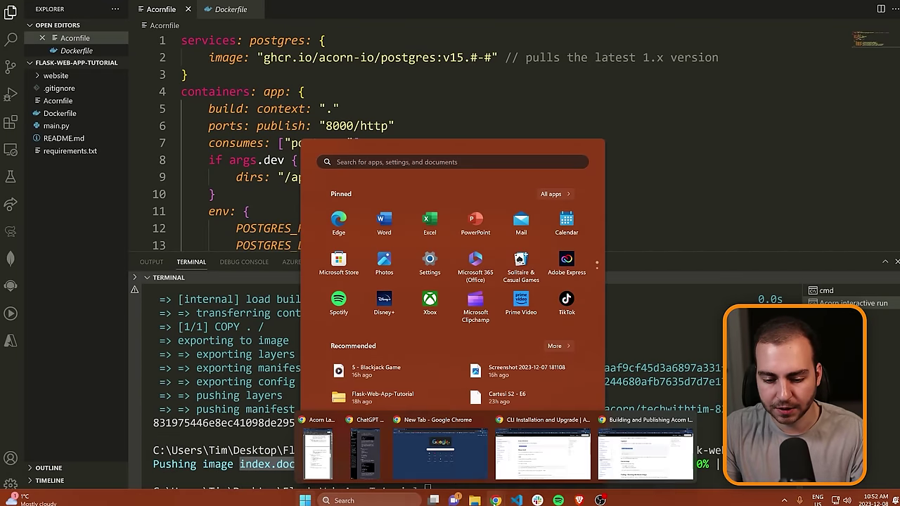
pyautogui.moveTo(495, 500)
pyautogui.moveTo(559, 455)
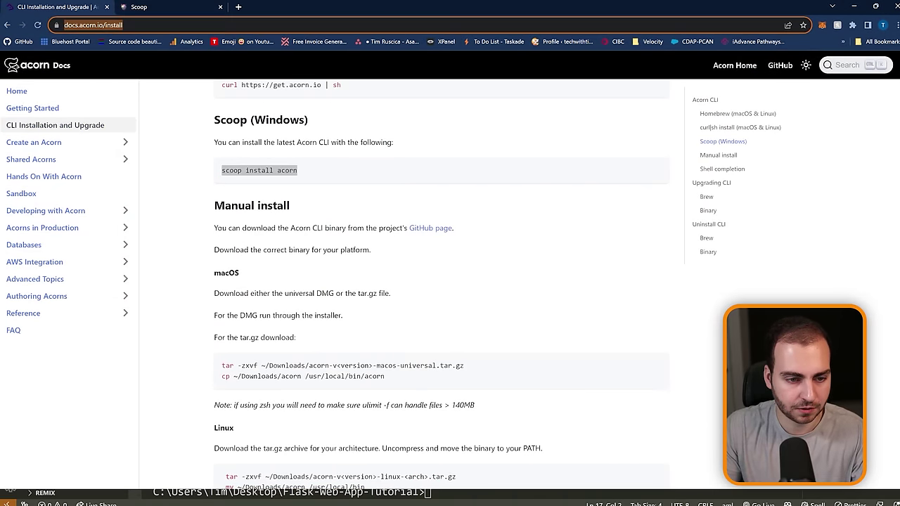
pyautogui.write('acorn.io')
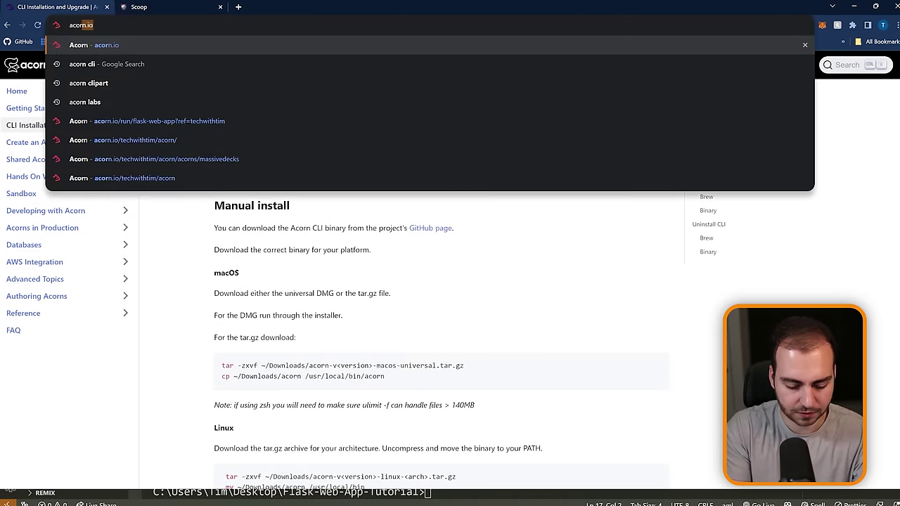
pyautogui.press('Return')
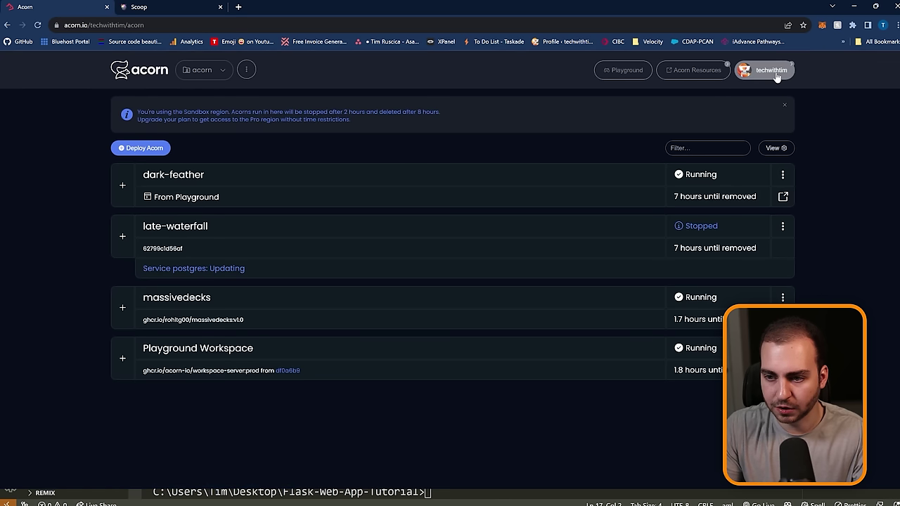
pyautogui.click(776, 74)
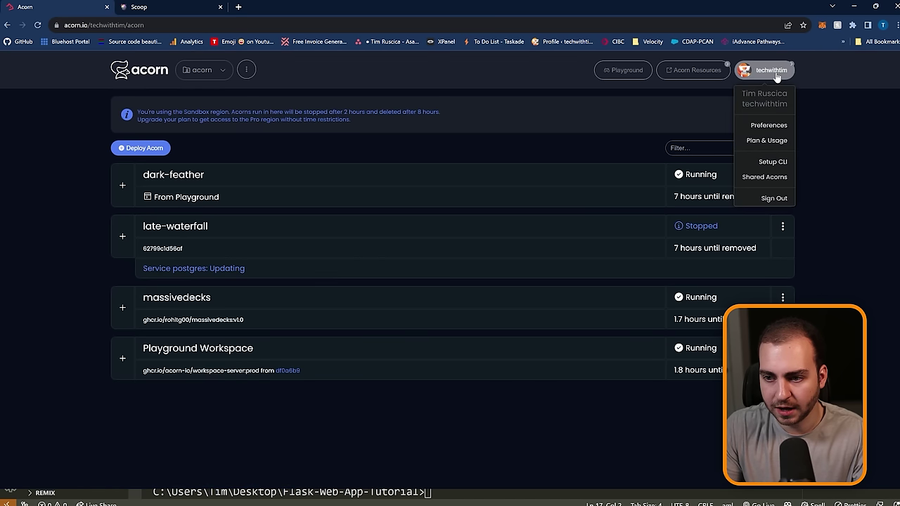
pyautogui.click(774, 176)
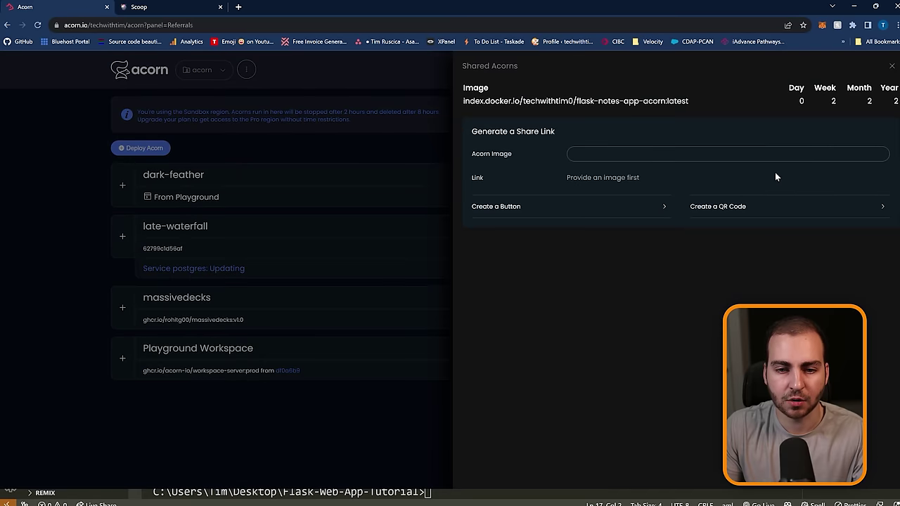
# Paste the flask-web-tutorial image name and reveal the share button and QR code.
pyautogui.click(667, 154)
pyautogui.write('index.docker.io/techwithtim0/flask-web-tutorial')
pyautogui.hotkey('ctrl', 'a')
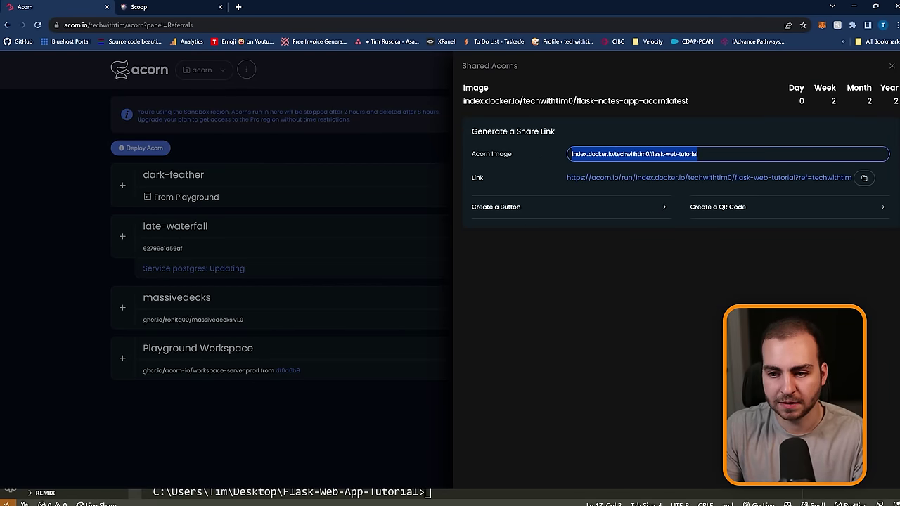
pyautogui.click(636, 208)
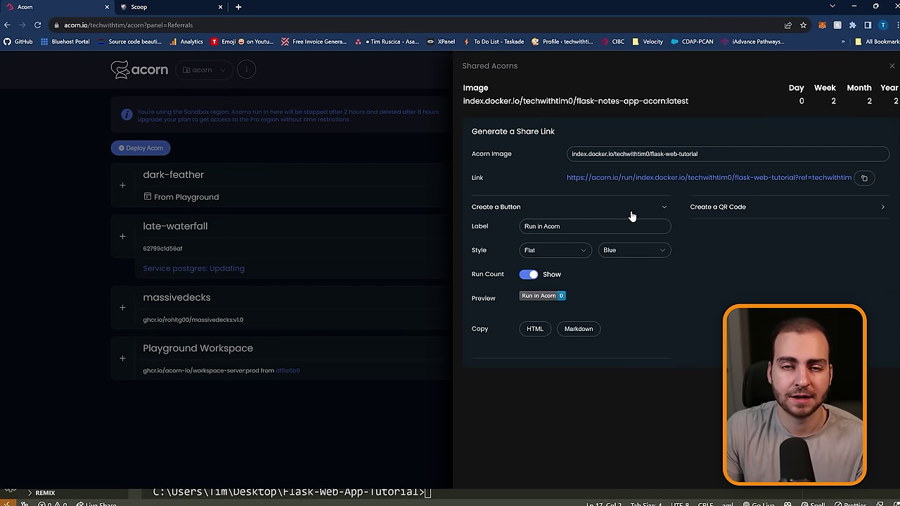
pyautogui.click(760, 213)
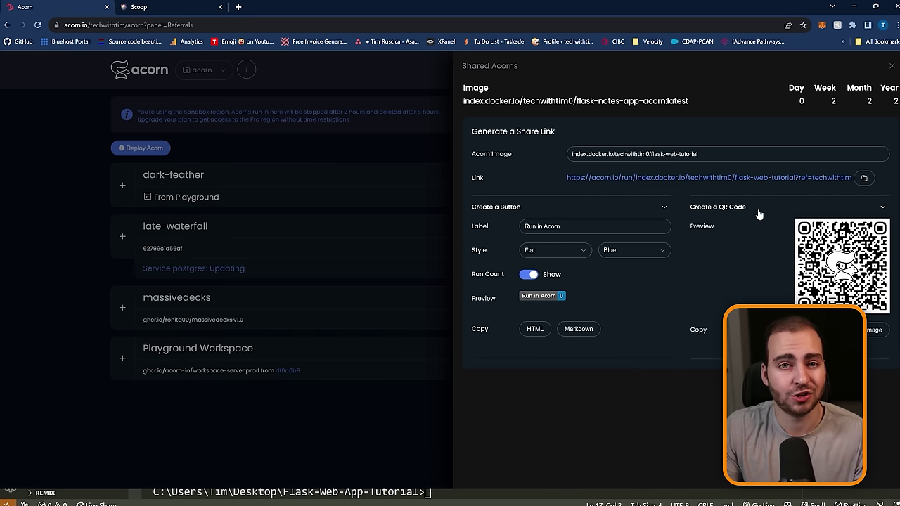
# Open the flask-web-tutorial share link and deploy it from the run page.
pyautogui.click(673, 180)
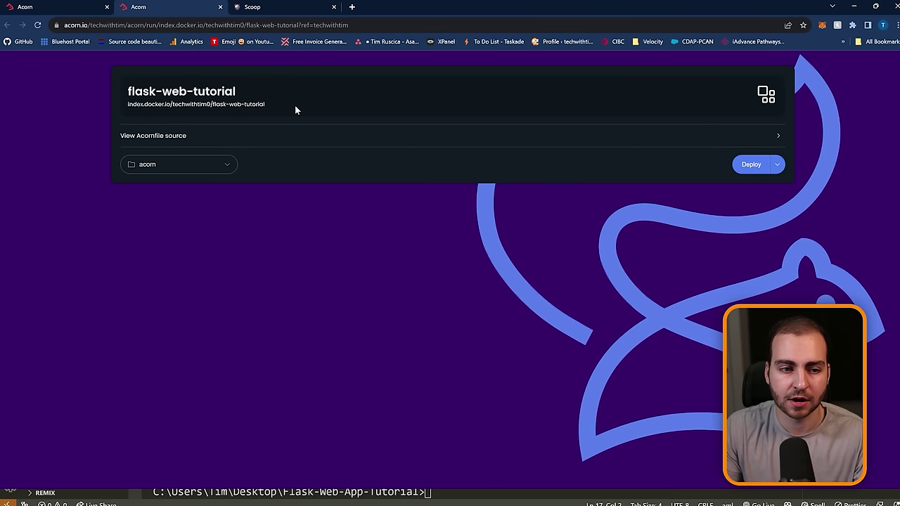
pyautogui.click(751, 164)
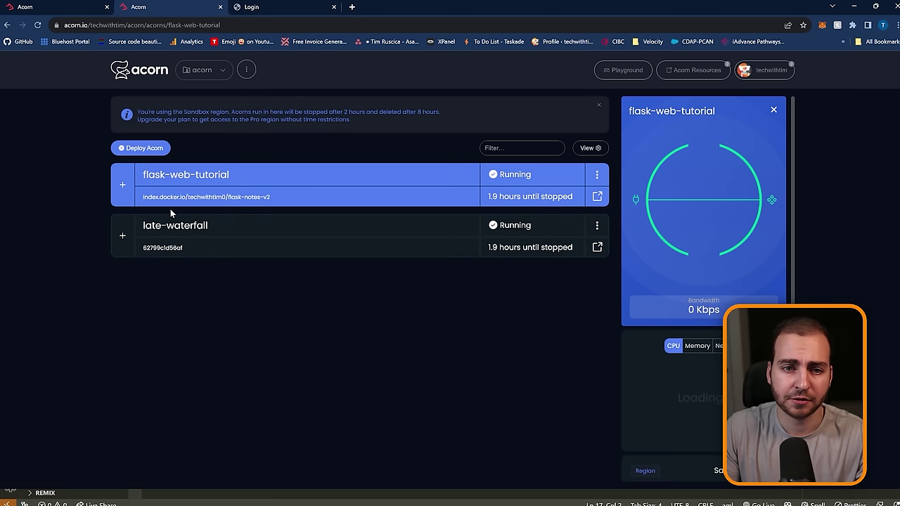
# Check the running app's login page, then reopen Shared Acorns to see flask-web-tutorial's deploy count.
pyautogui.click(276, 7)
pyautogui.moveTo(272, 25); pyautogui.dragTo(25, 26)
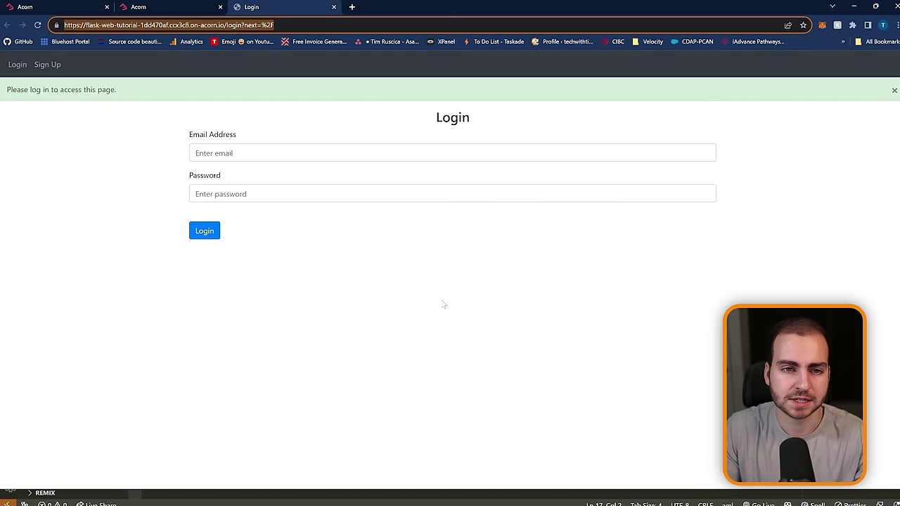
pyautogui.click(179, 6)
pyautogui.click(767, 70)
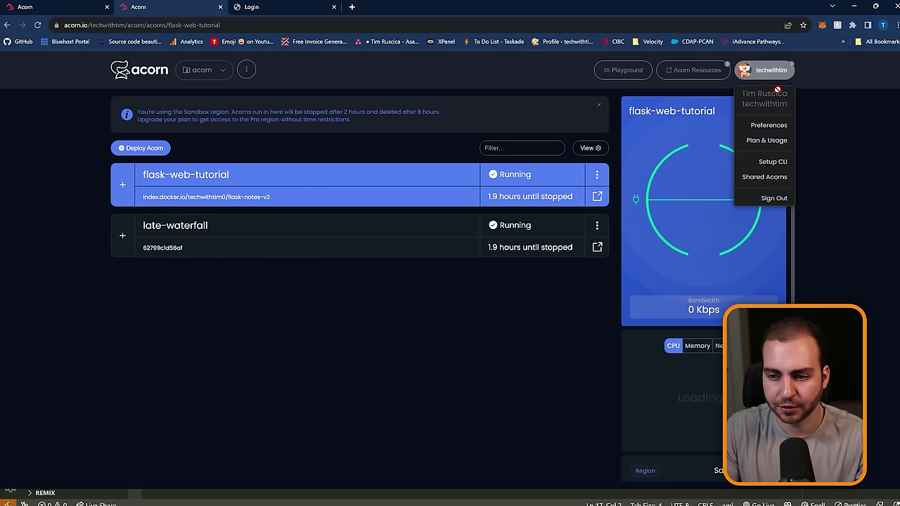
pyautogui.click(766, 172)
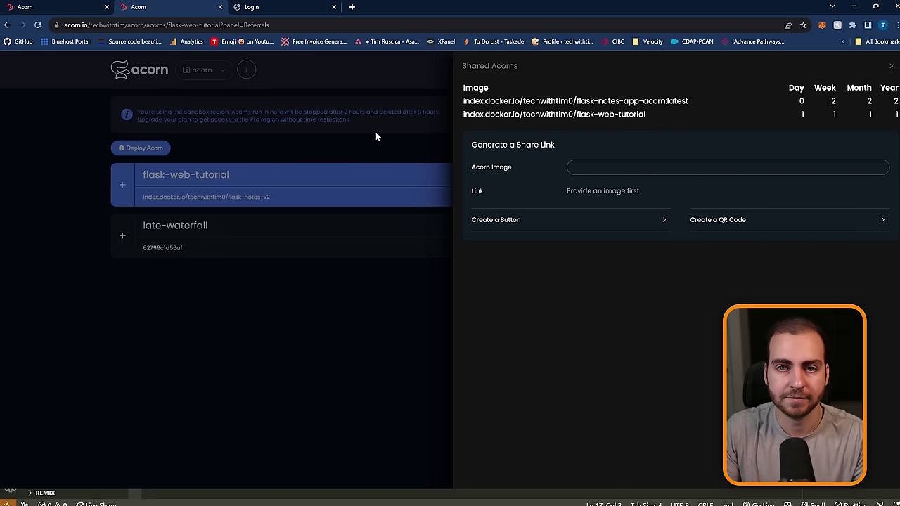
# Return to the Acornfile, enlarge the terminal, and enter 'acorn dev .' at the prompt.
pyautogui.click(851, 6)
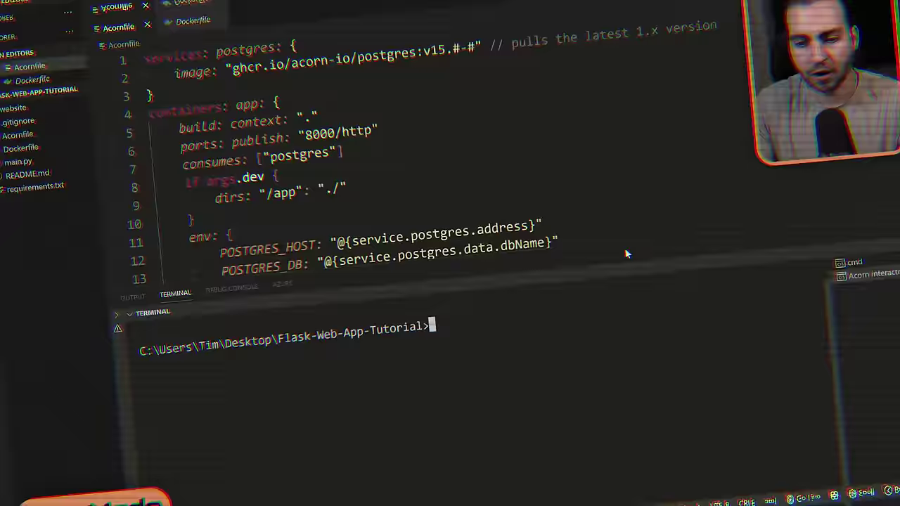
pyautogui.moveTo(615, 252); pyautogui.dragTo(618, 334)
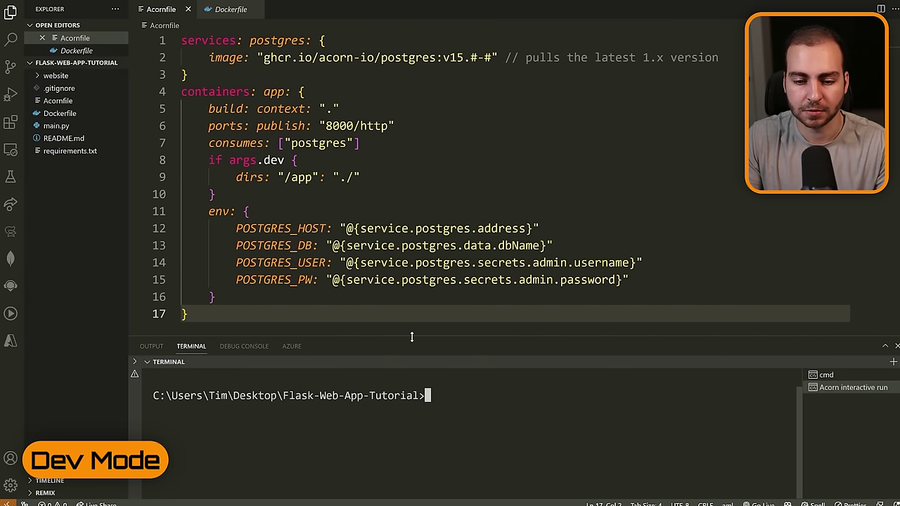
pyautogui.moveTo(413, 336); pyautogui.dragTo(425, 282)
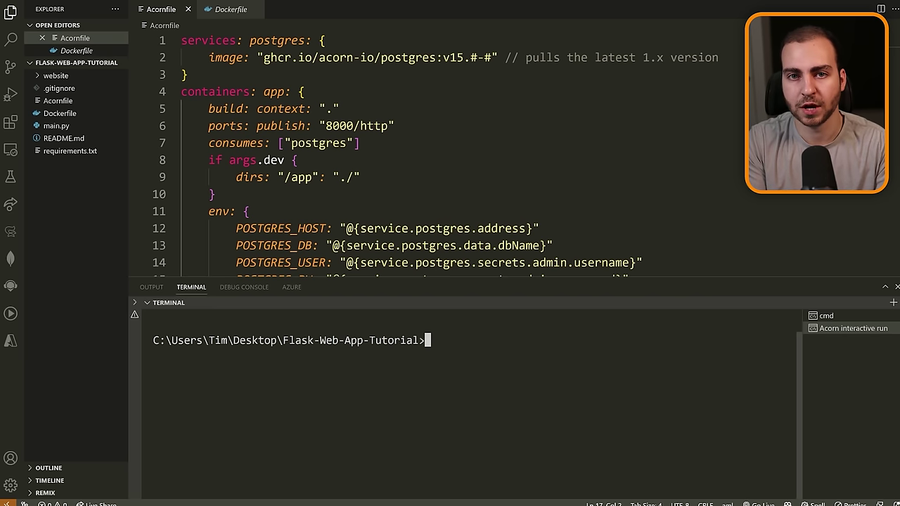
pyautogui.write('acorn ')
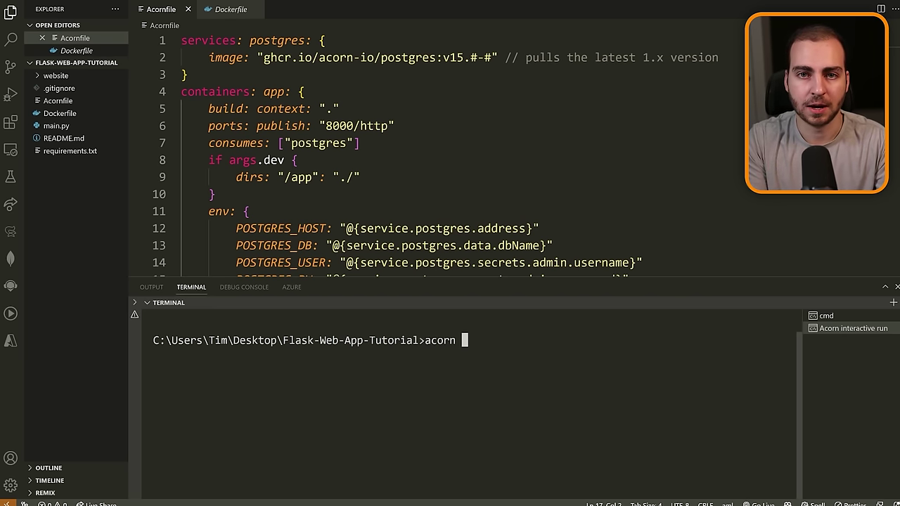
pyautogui.write('dev .')
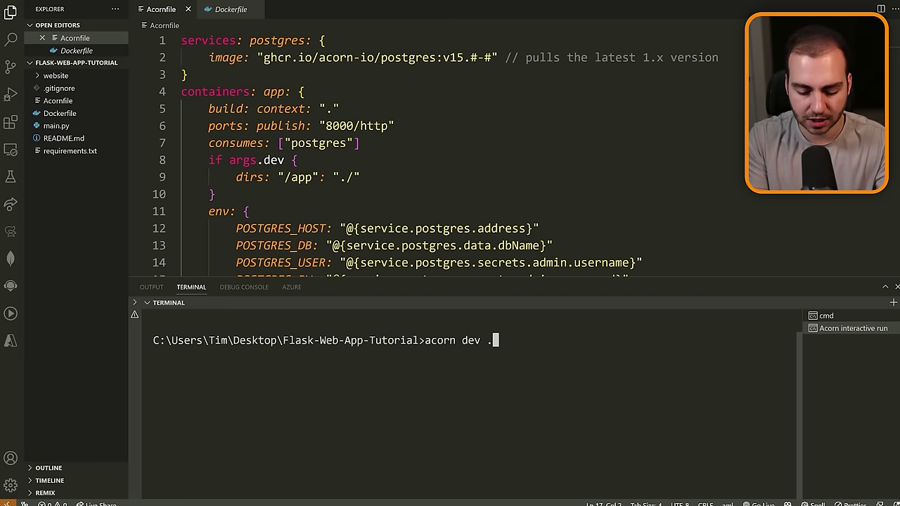
# Run the app in dev mode as late-waterfall, open its endpoint login page, and check the Acorn dashboard.
pyautogui.press('Return')
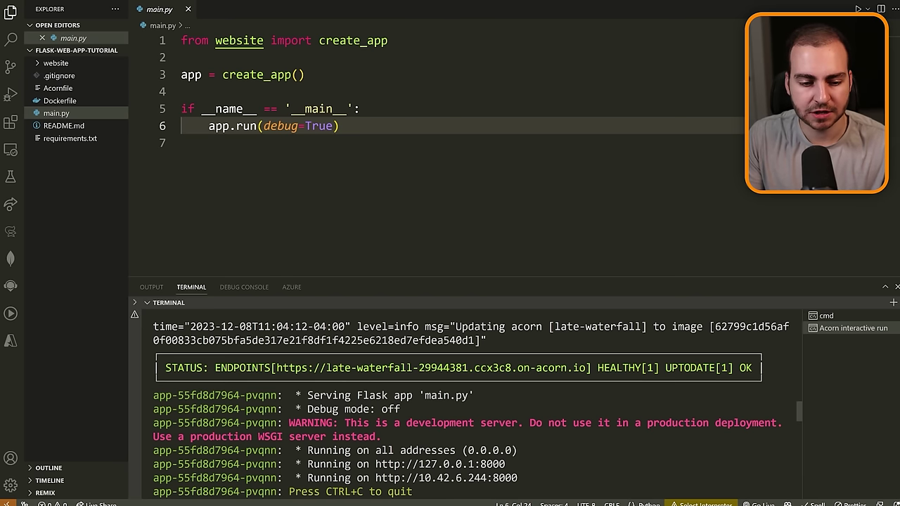
pyautogui.keyDown('ctrl'); pyautogui.click(459, 376); pyautogui.keyUp('ctrl')
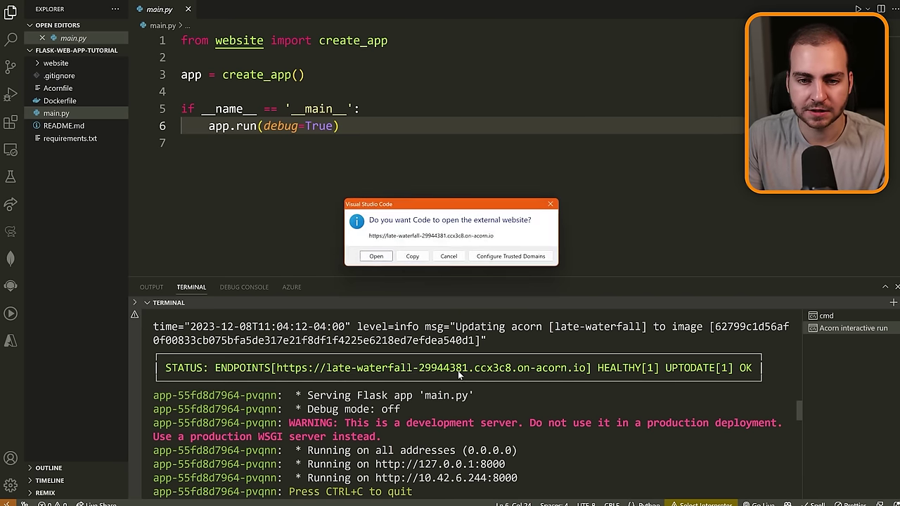
pyautogui.click(376, 257)
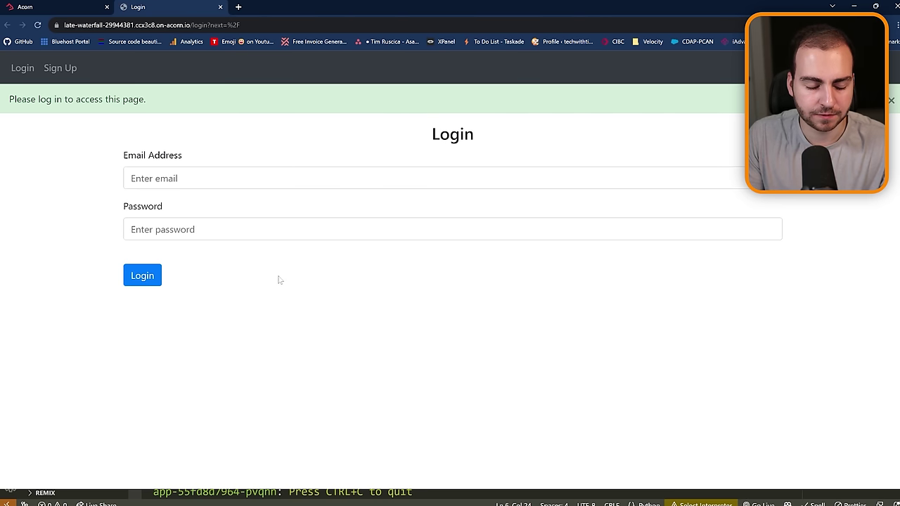
pyautogui.click(25, 7)
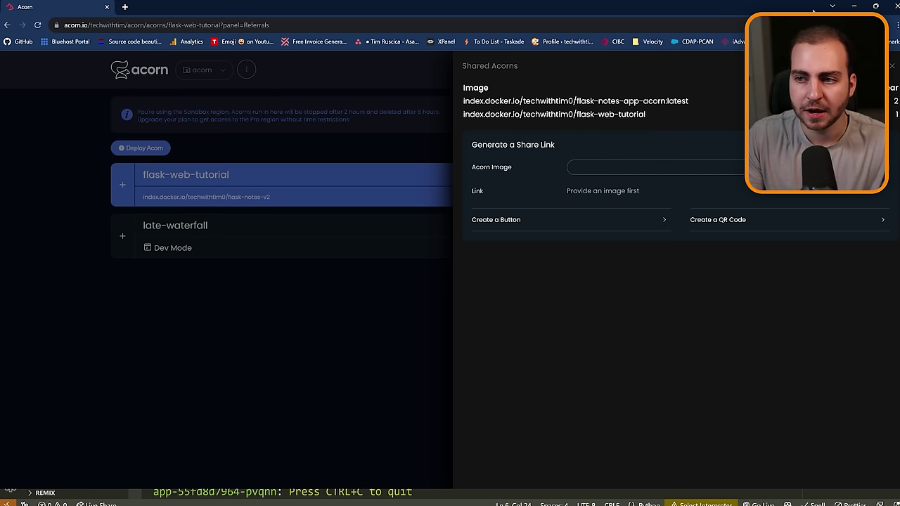
pyautogui.hotkey('alt', 'Tab')
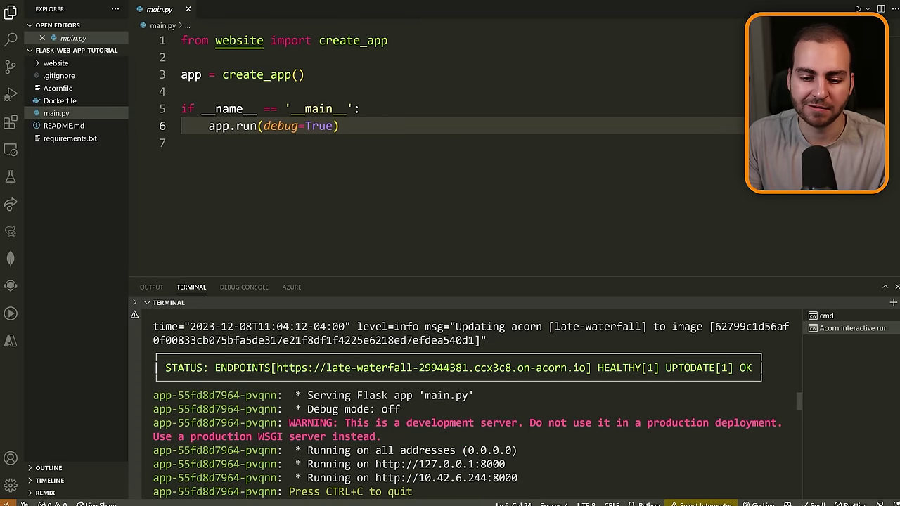